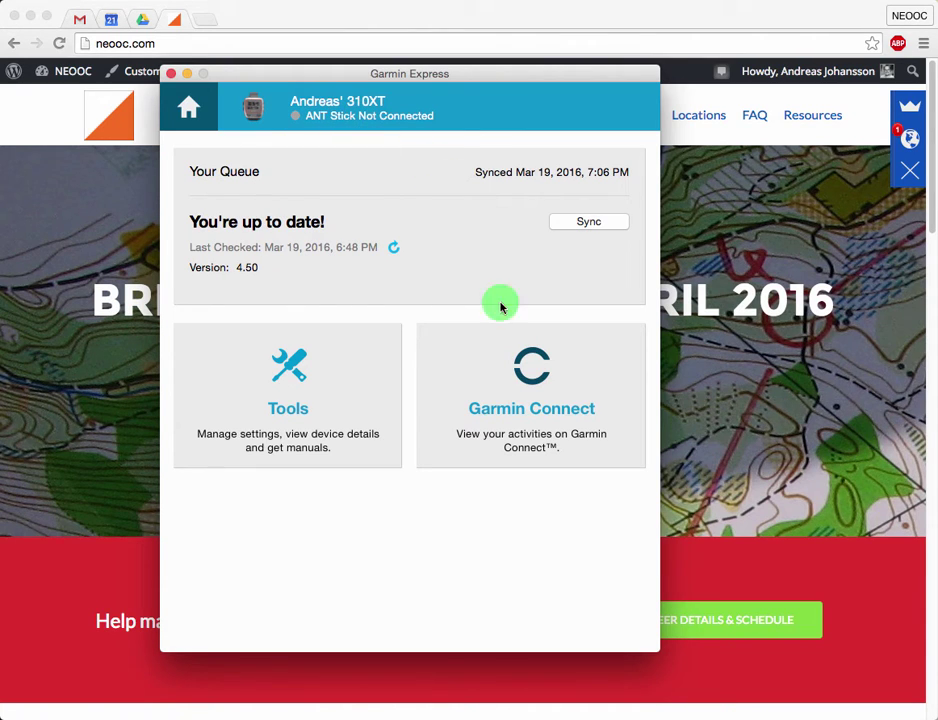
Open the Spring Forward activity from the Garmin Connect dashboard
{"action": "left_click", "coordinate": [518, 361]}
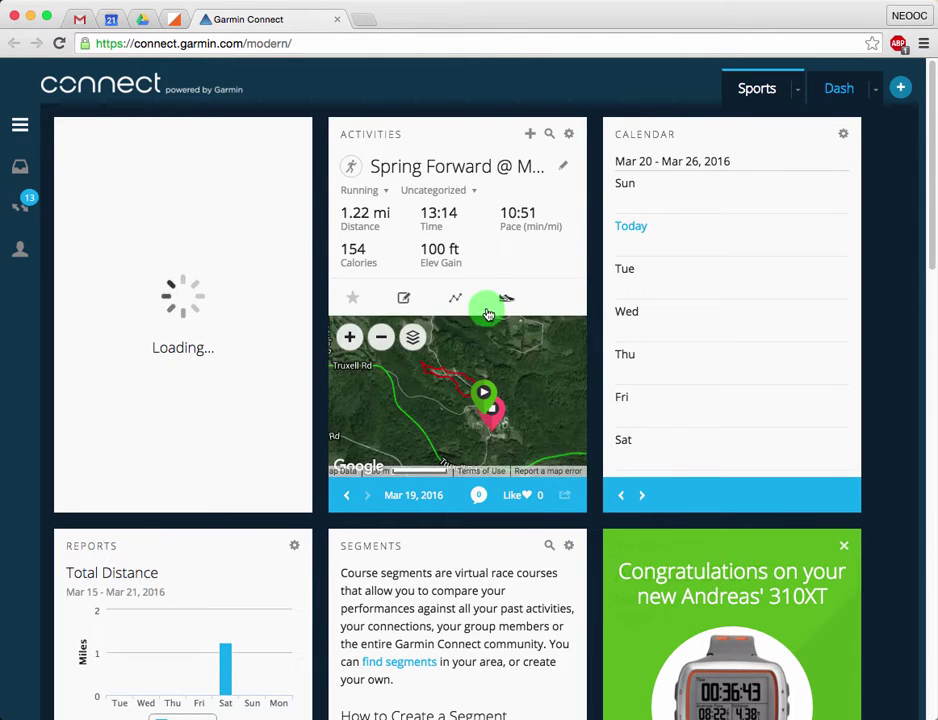
{"action": "left_click", "coordinate": [418, 166]}
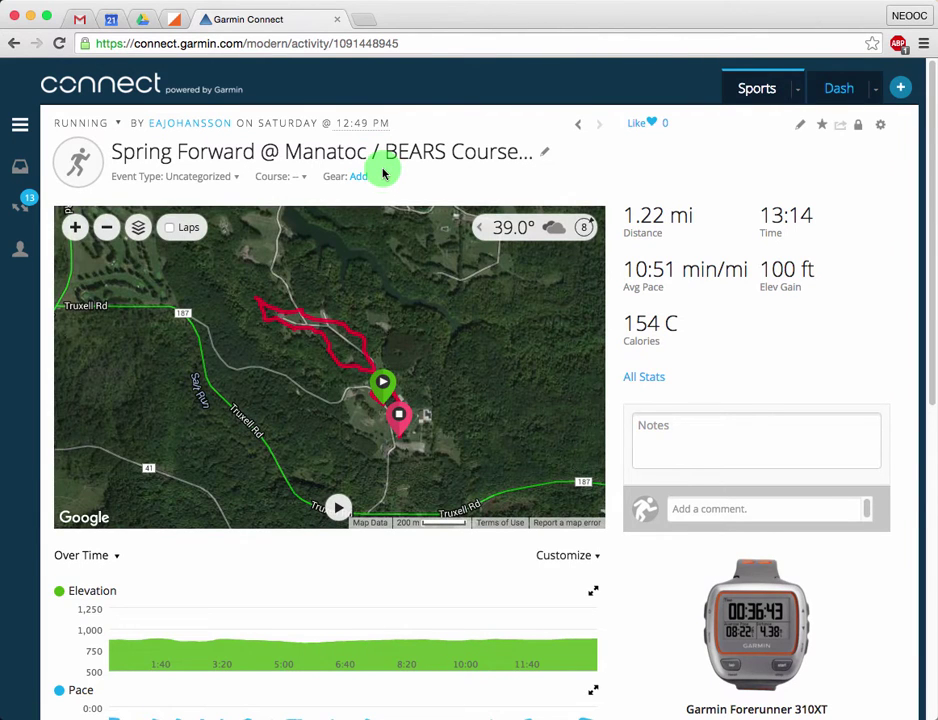
{"action": "left_click_drag", "start_coordinate": [428, 411], "coordinate": [418, 383]}
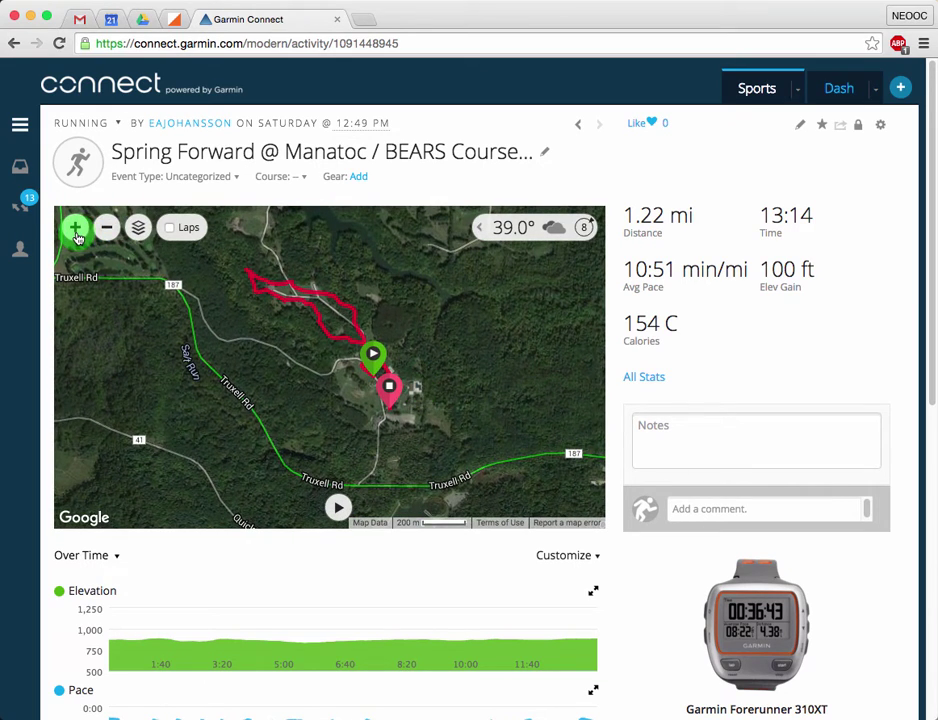
Zoom and pan the satellite map to examine the route, including its start and finish
{"action": "left_click", "coordinate": [76, 228]}
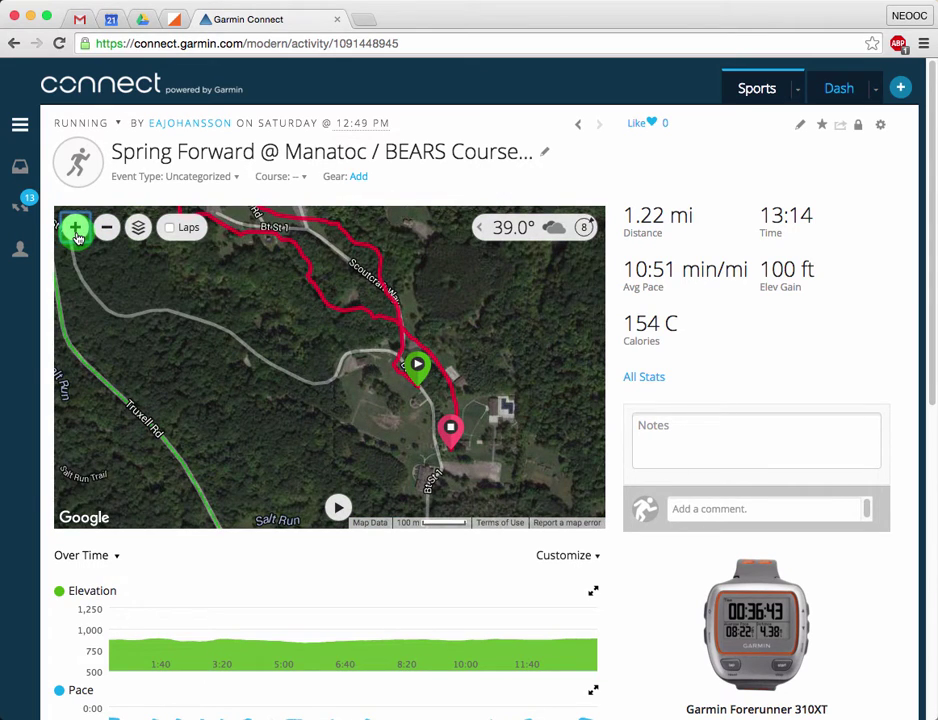
{"action": "left_click", "coordinate": [76, 230]}
{"action": "left_click_drag", "start_coordinate": [373, 368], "coordinate": [412, 398]}
{"action": "left_click", "coordinate": [107, 235]}
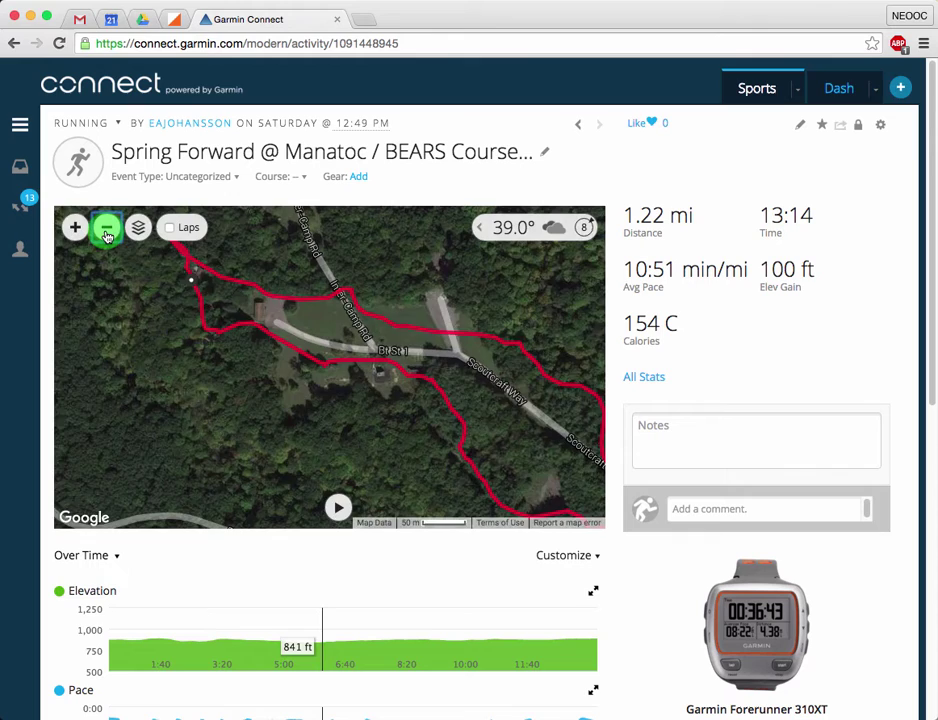
{"action": "left_click_drag", "start_coordinate": [270, 408], "coordinate": [276, 377]}
{"action": "left_click_drag", "start_coordinate": [461, 387], "coordinate": [461, 345]}
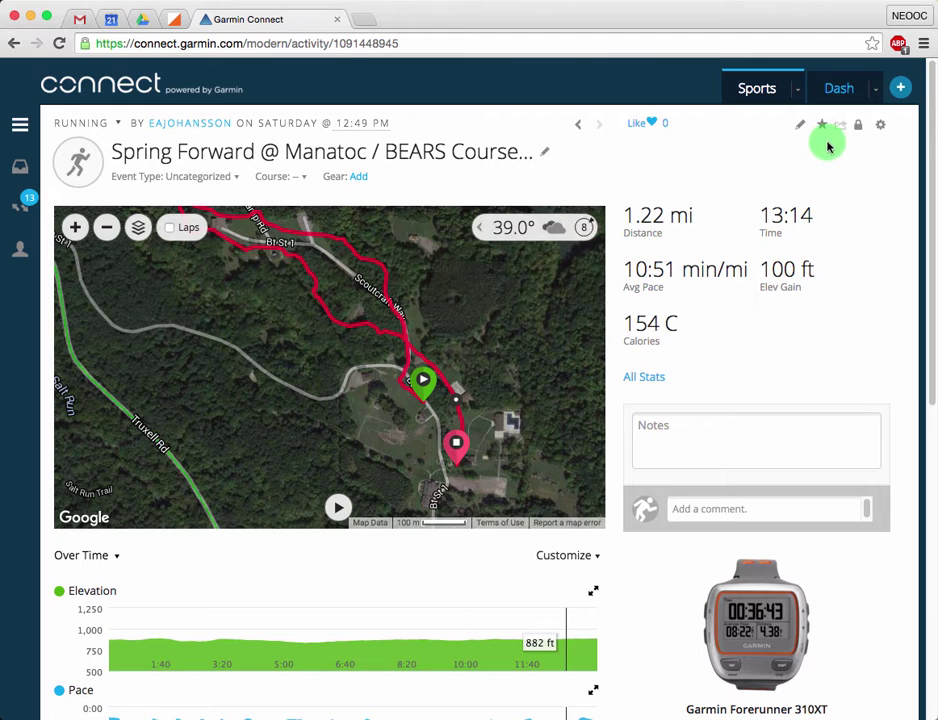
Open the Spring Forward activity's gear menu to export its track as GPX
{"action": "left_click", "coordinate": [881, 127]}
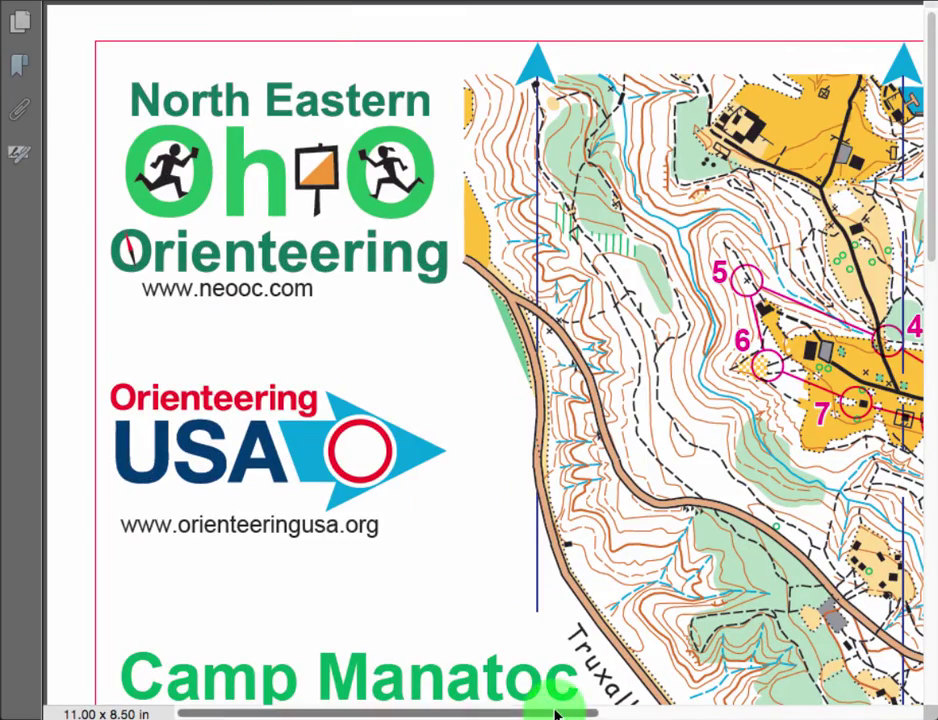
Frame the Camp Manatoc course with controls 1–10 in the PDF and screenshot that area
{"action": "left_click_drag", "start_coordinate": [556, 712], "coordinate": [781, 712]}
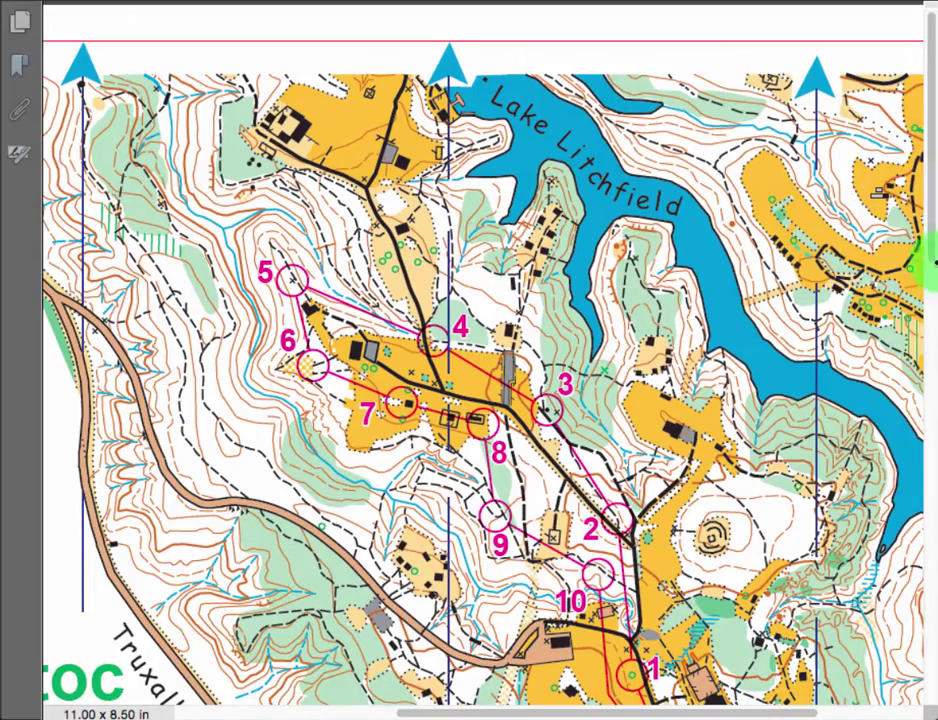
{"action": "left_click_drag", "start_coordinate": [921, 203], "coordinate": [925, 395]}
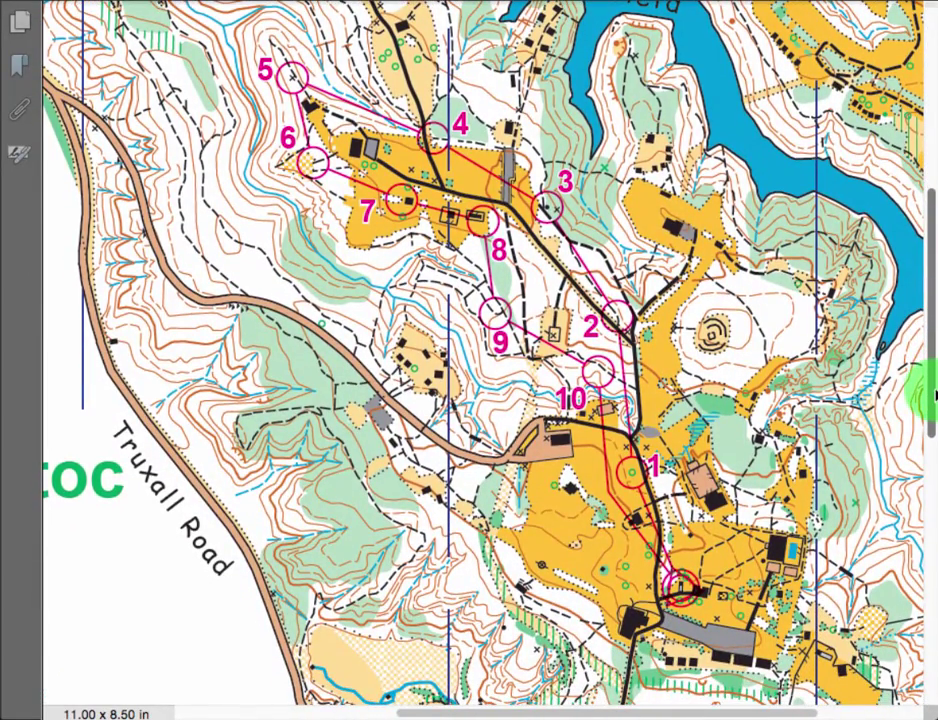
{"action": "key", "text": "super+equal"}
{"action": "left_click_drag", "start_coordinate": [708, 712], "coordinate": [776, 715]}
{"action": "left_click_drag", "start_coordinate": [931, 356], "coordinate": [928, 390]}
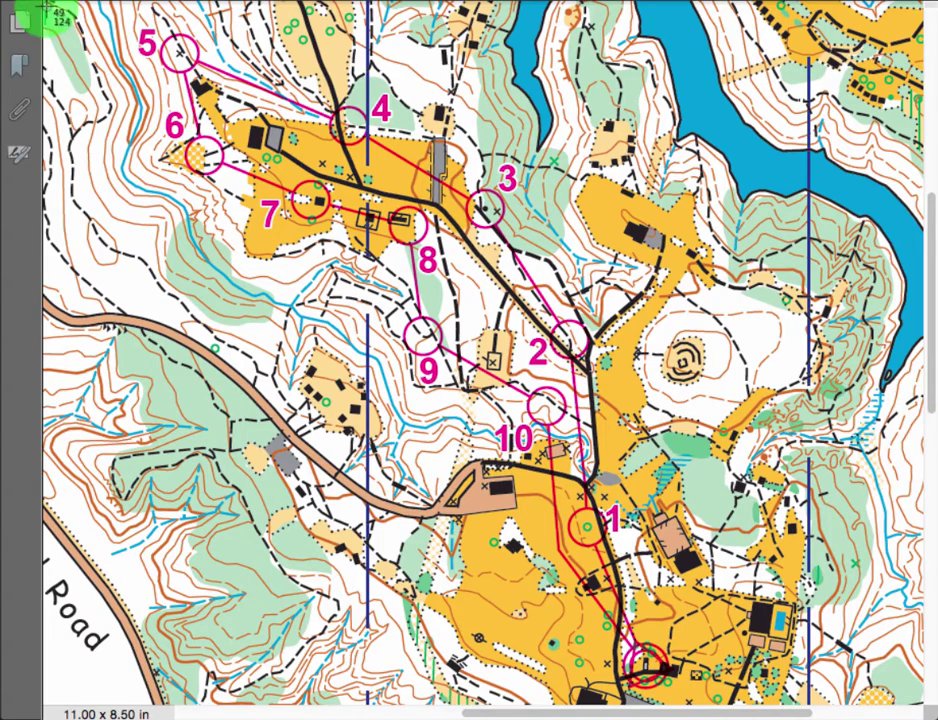
{"action": "mouse_move", "coordinate": [48, 12]}
{"action": "left_mouse_down"}
{"action": "mouse_move", "coordinate": [151, 109]}
{"action": "mouse_move", "coordinate": [530, 318]}
{"action": "mouse_move", "coordinate": [764, 538]}
{"action": "mouse_move", "coordinate": [868, 662]}
{"action": "mouse_move", "coordinate": [918, 701]}
{"action": "left_mouse_up"}
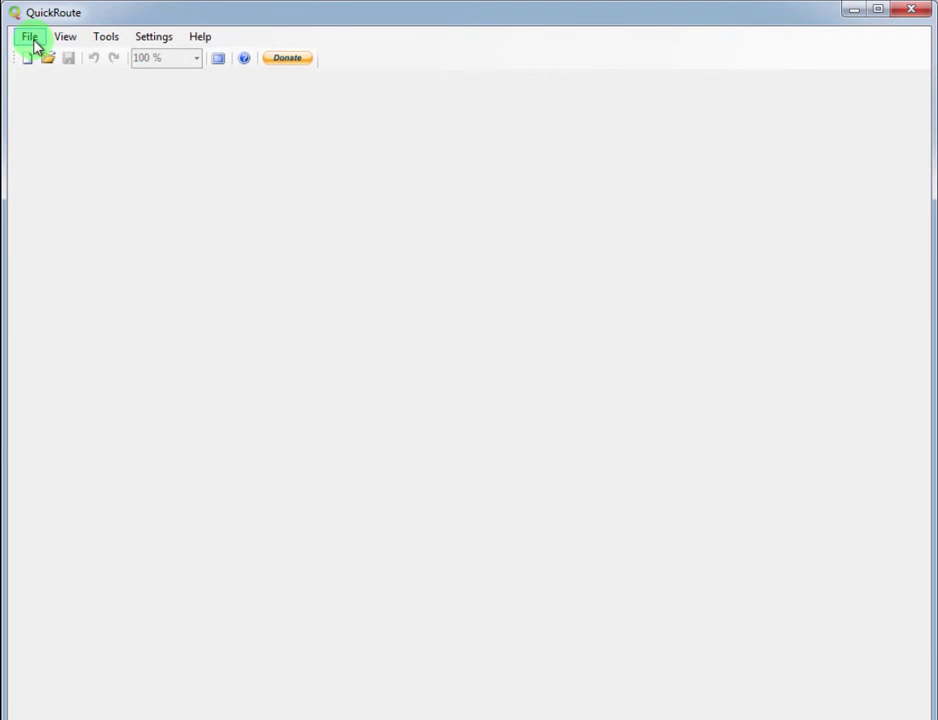
Create a new QuickRoute document using 'Screen Shot 2016-03-21 at 9.33.13 AM' as the map image
{"action": "left_click", "coordinate": [30, 37]}
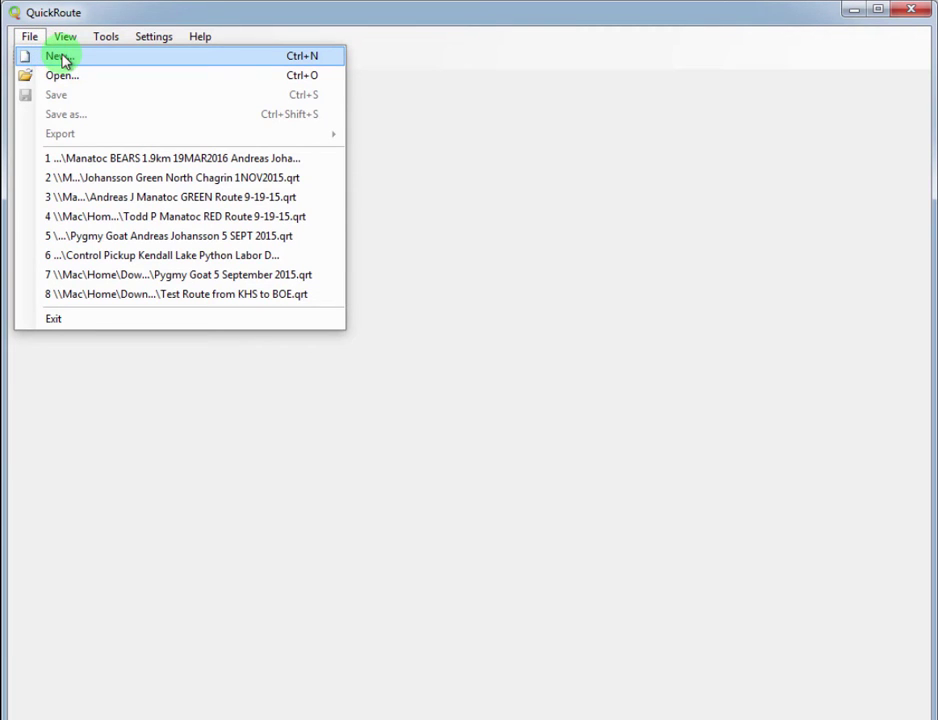
{"action": "left_click", "coordinate": [63, 59]}
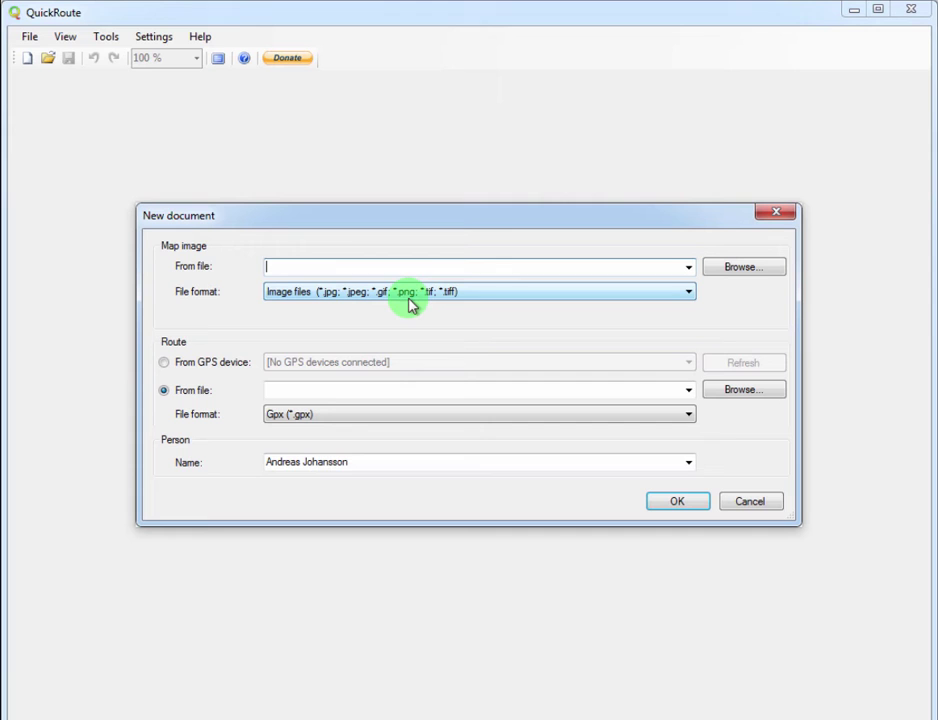
{"action": "left_click", "coordinate": [743, 268]}
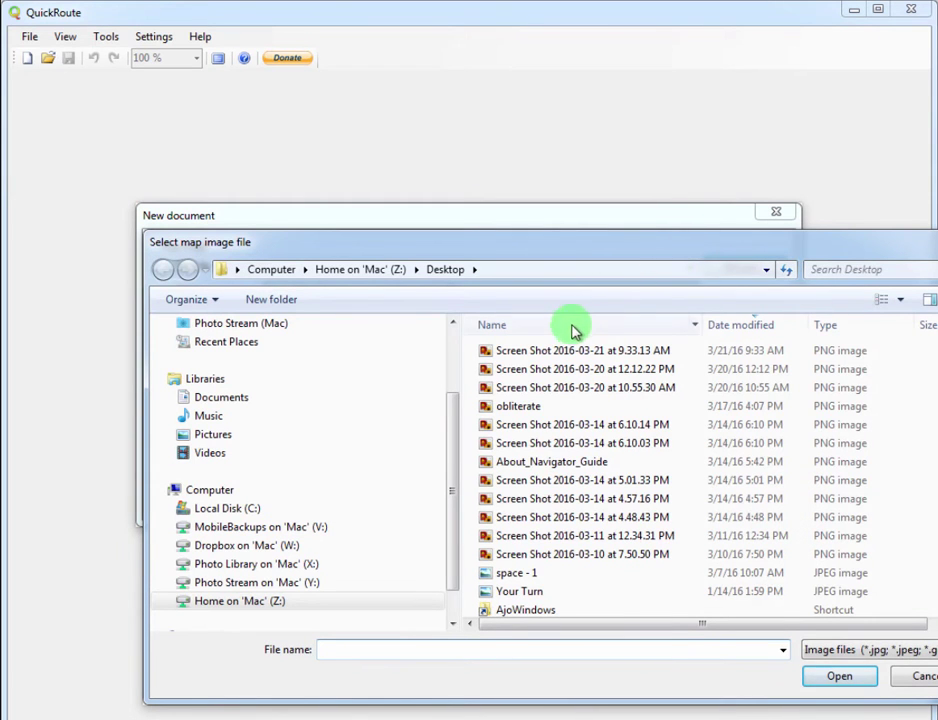
{"action": "left_click", "coordinate": [555, 356]}
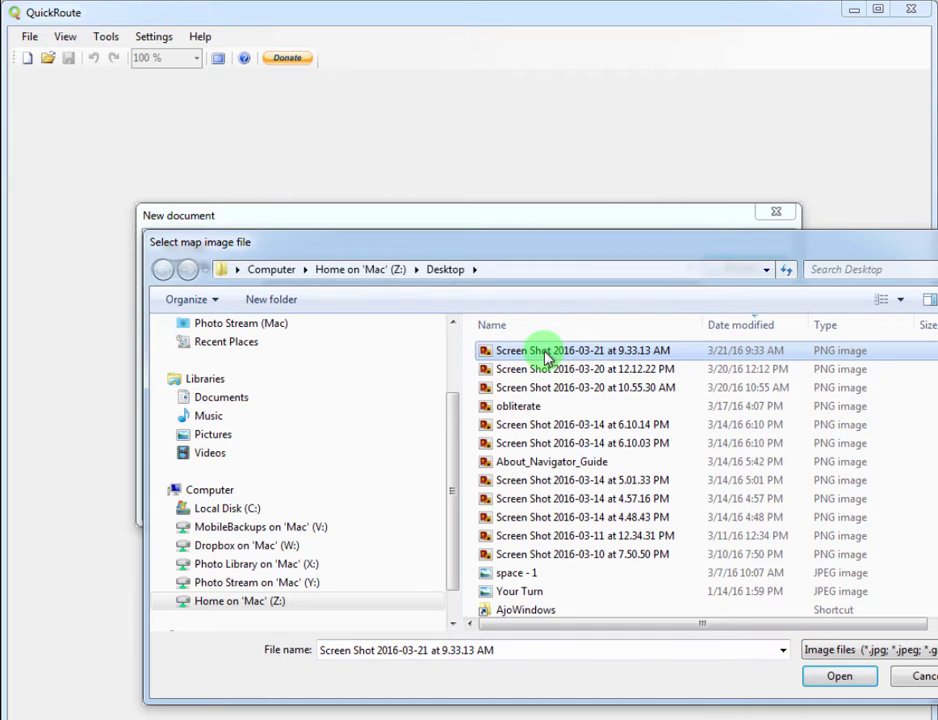
{"action": "left_click", "coordinate": [838, 678]}
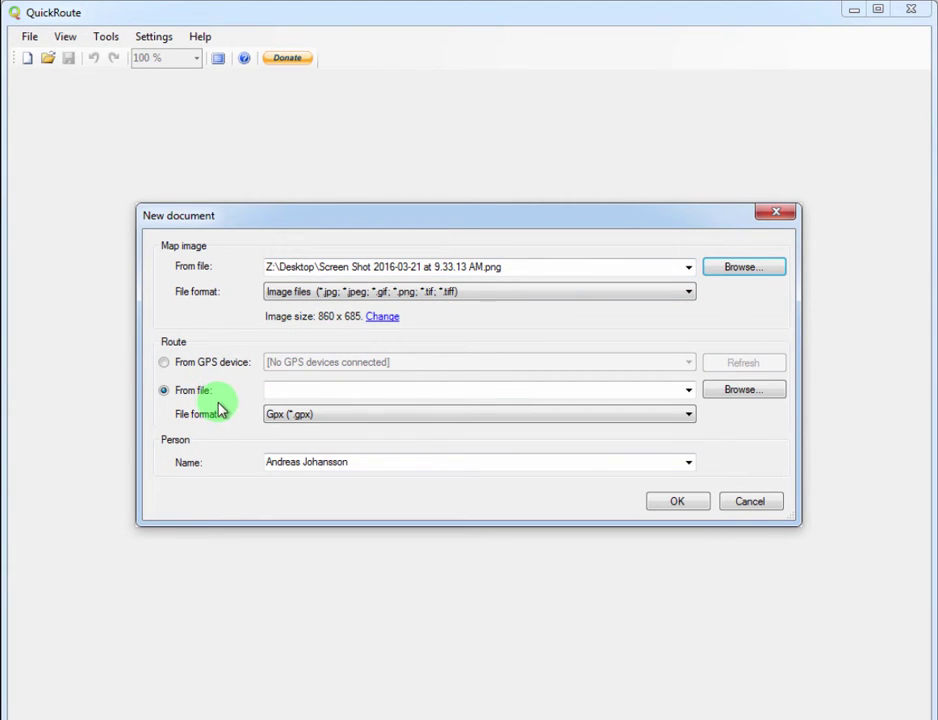
{"action": "left_click", "coordinate": [358, 414]}
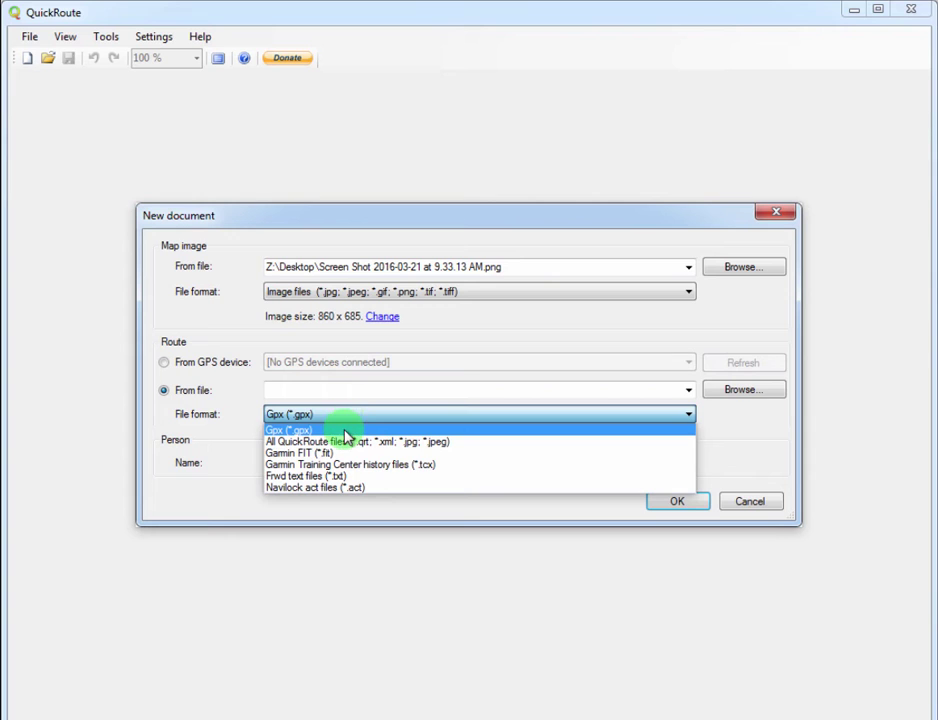
{"action": "left_click", "coordinate": [344, 431]}
{"action": "left_click", "coordinate": [770, 396]}
{"action": "left_click_drag", "start_coordinate": [772, 243], "coordinate": [690, 161]}
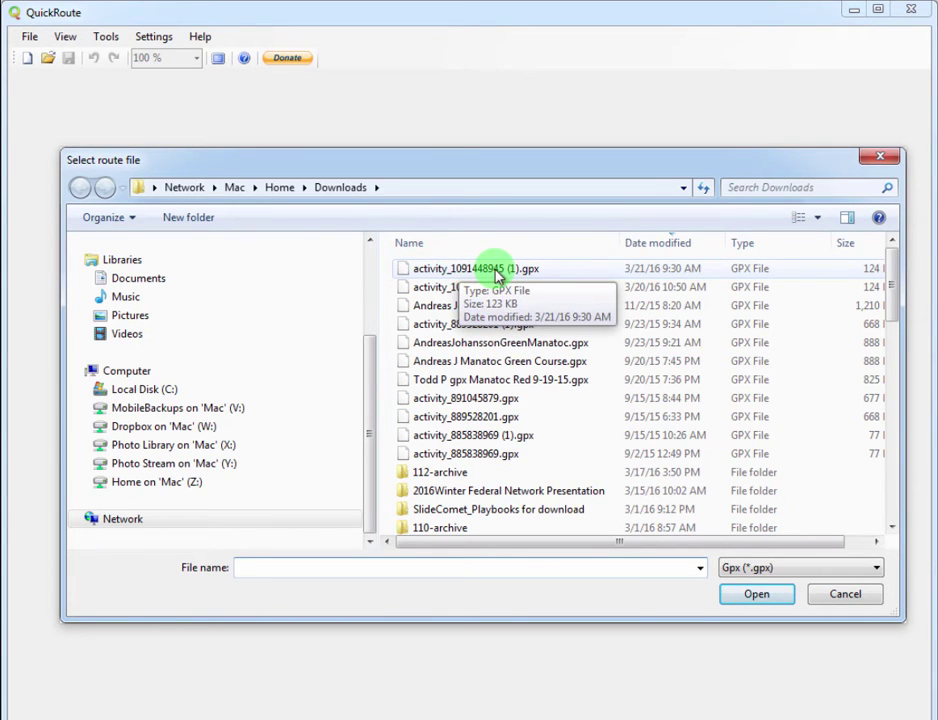
{"action": "left_click", "coordinate": [528, 271]}
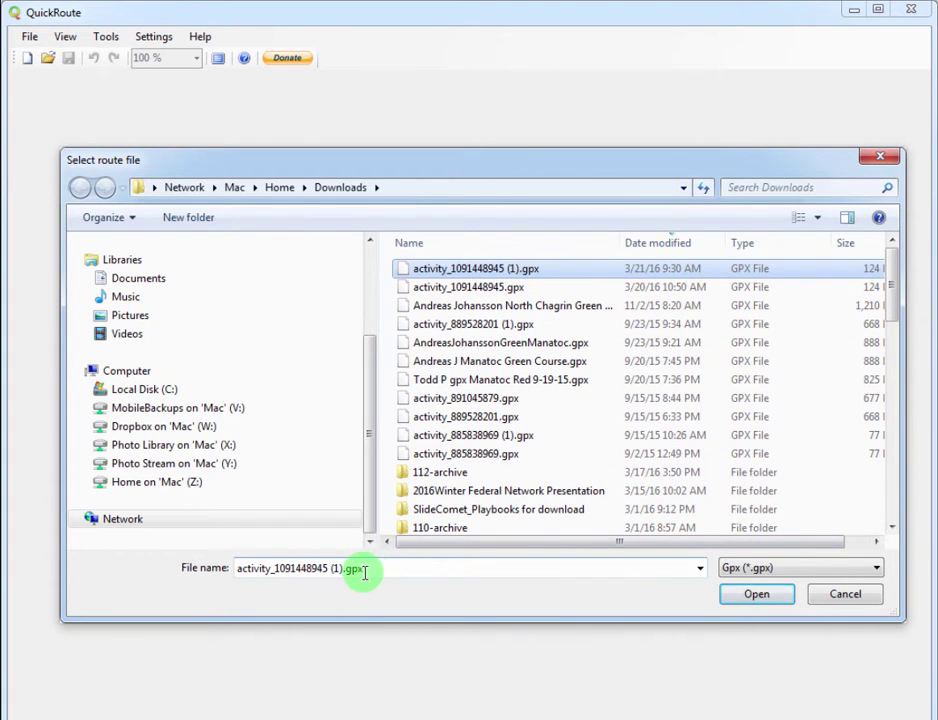
{"action": "left_click", "coordinate": [743, 599]}
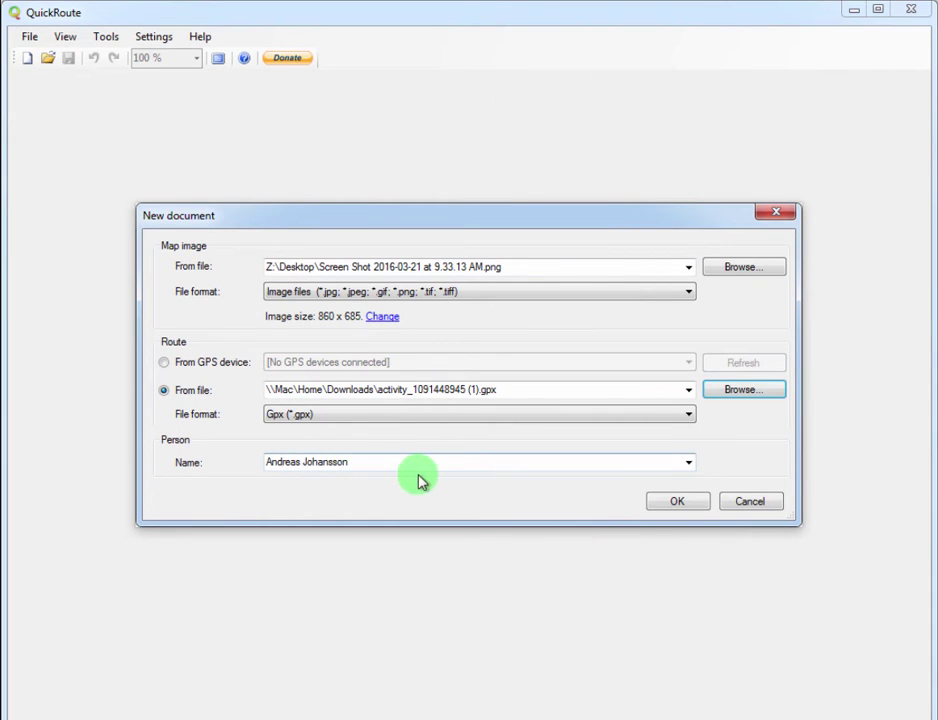
{"action": "left_click", "coordinate": [680, 503]}
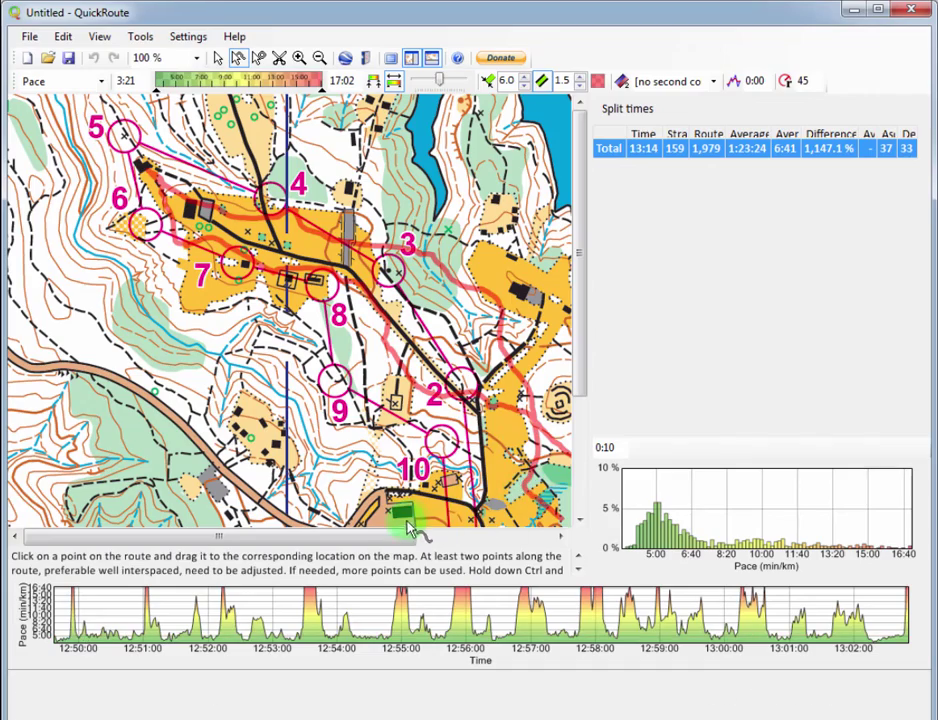
Drag a route point onto control 1 and fix it there
{"action": "left_click_drag", "start_coordinate": [400, 538], "coordinate": [490, 540]}
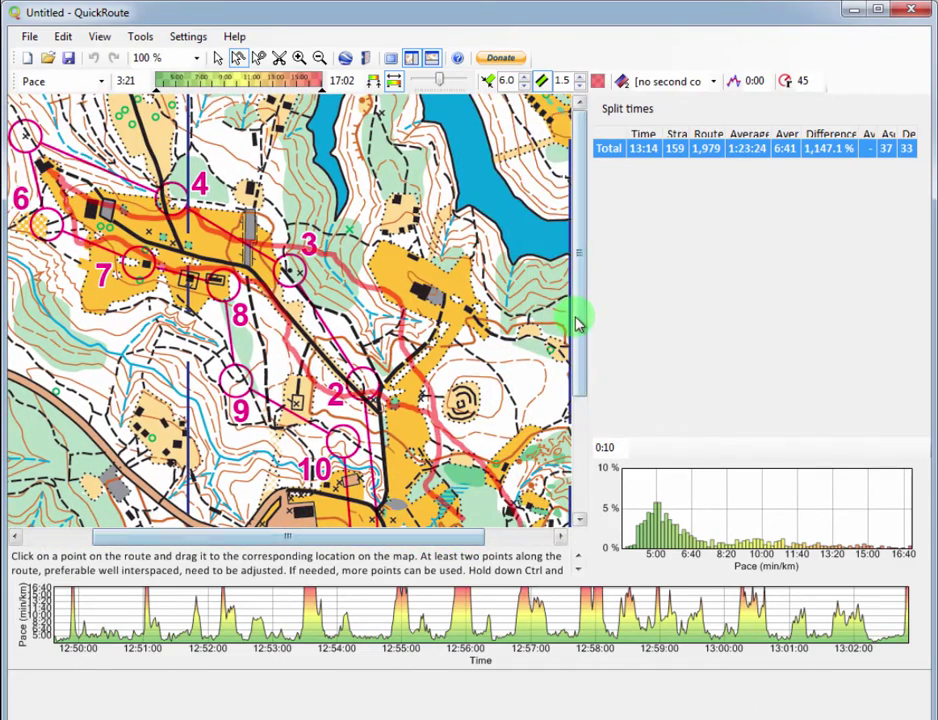
{"action": "left_click_drag", "start_coordinate": [582, 297], "coordinate": [590, 429]}
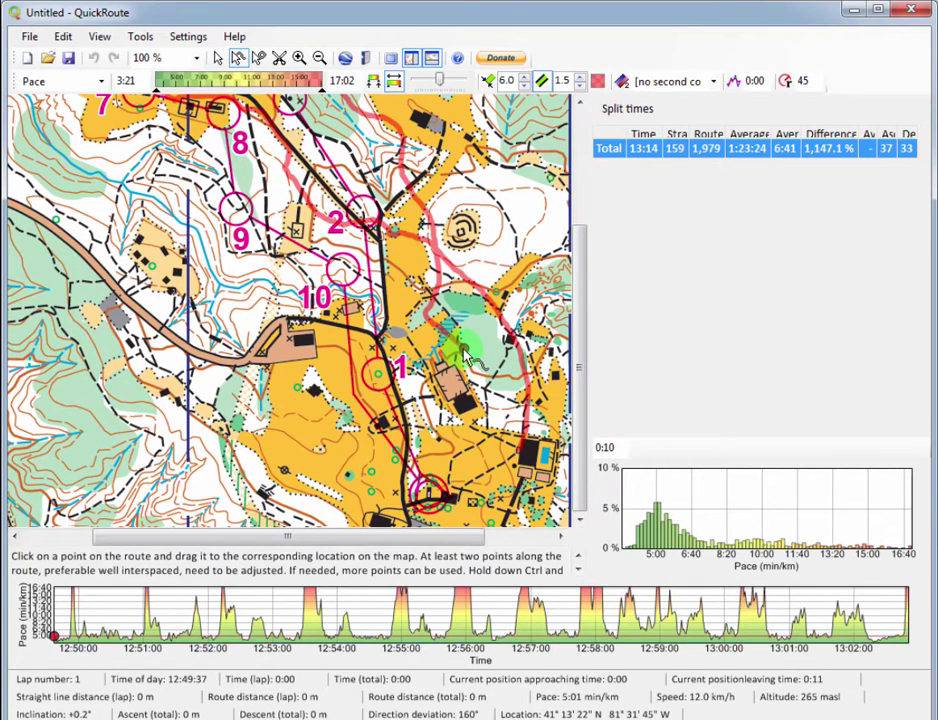
{"action": "left_click_drag", "start_coordinate": [466, 358], "coordinate": [380, 380]}
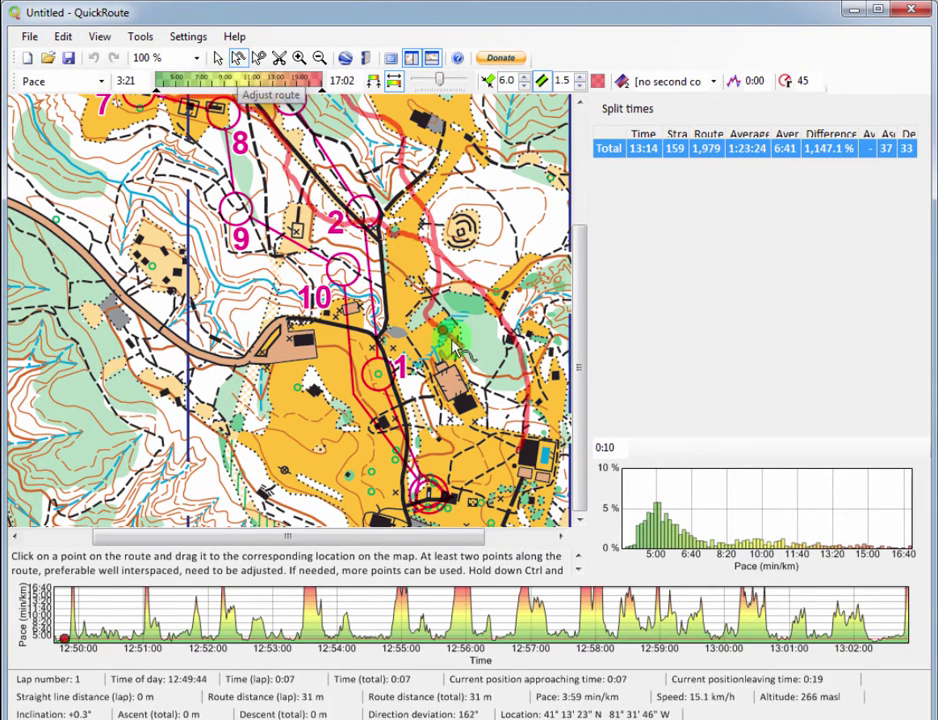
{"action": "mouse_move", "coordinate": [470, 360]}
{"action": "left_mouse_down"}
{"action": "mouse_move", "coordinate": [472, 345]}
{"action": "mouse_move", "coordinate": [382, 380]}
{"action": "left_mouse_up"}
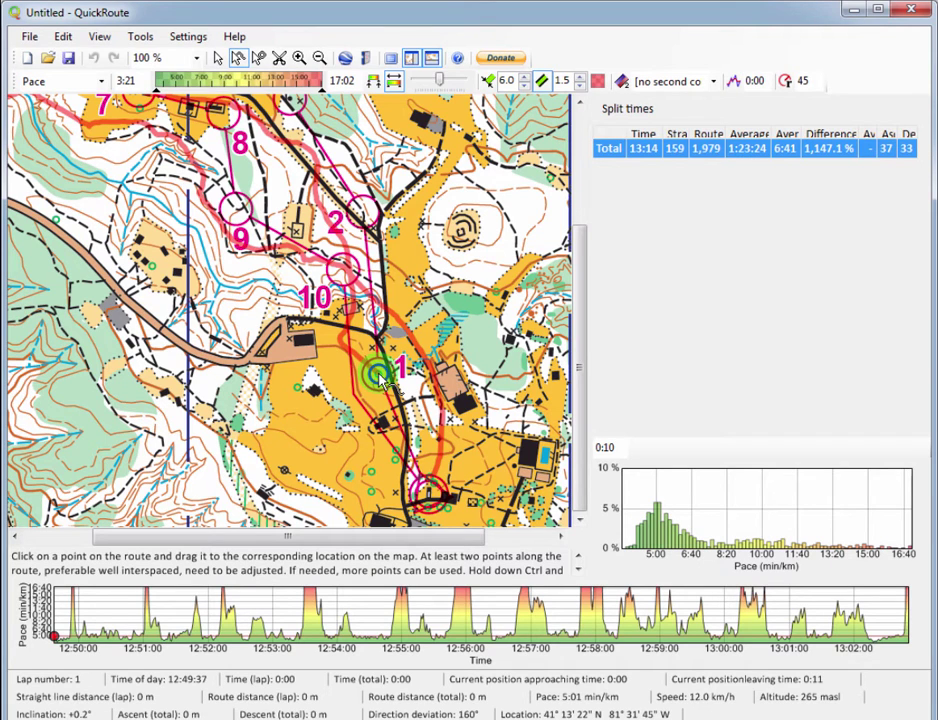
{"action": "left_click_drag", "start_coordinate": [382, 378], "coordinate": [380, 376]}
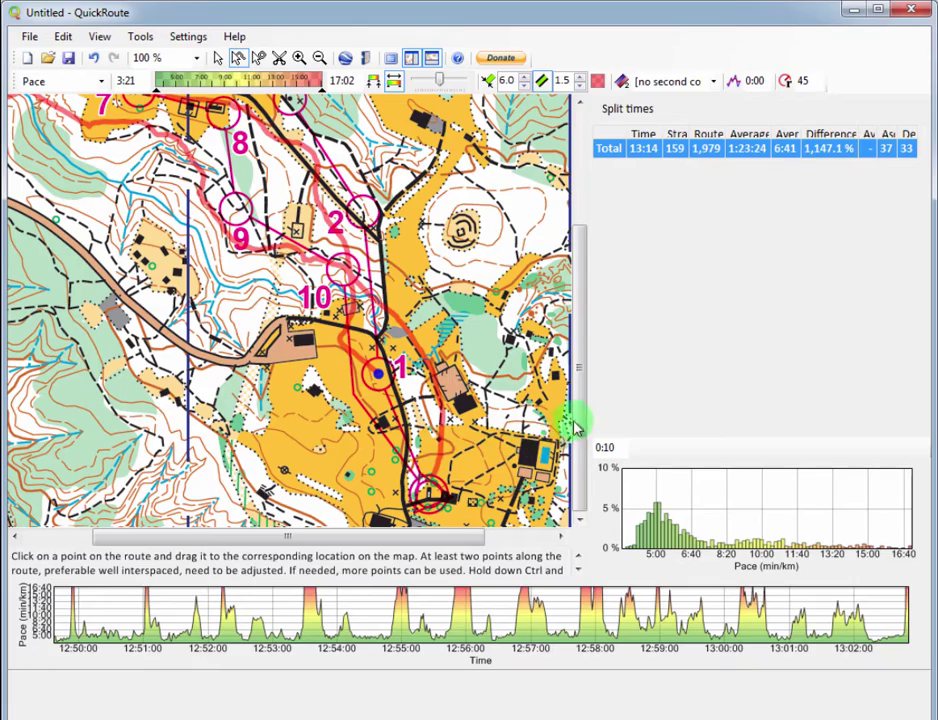
Pull the route onto control 5 and anchor it
{"action": "scroll", "coordinate": [580, 403], "scroll_direction": "up", "scroll_amount": 1}
{"action": "left_click_drag", "start_coordinate": [580, 403], "coordinate": [582, 295]}
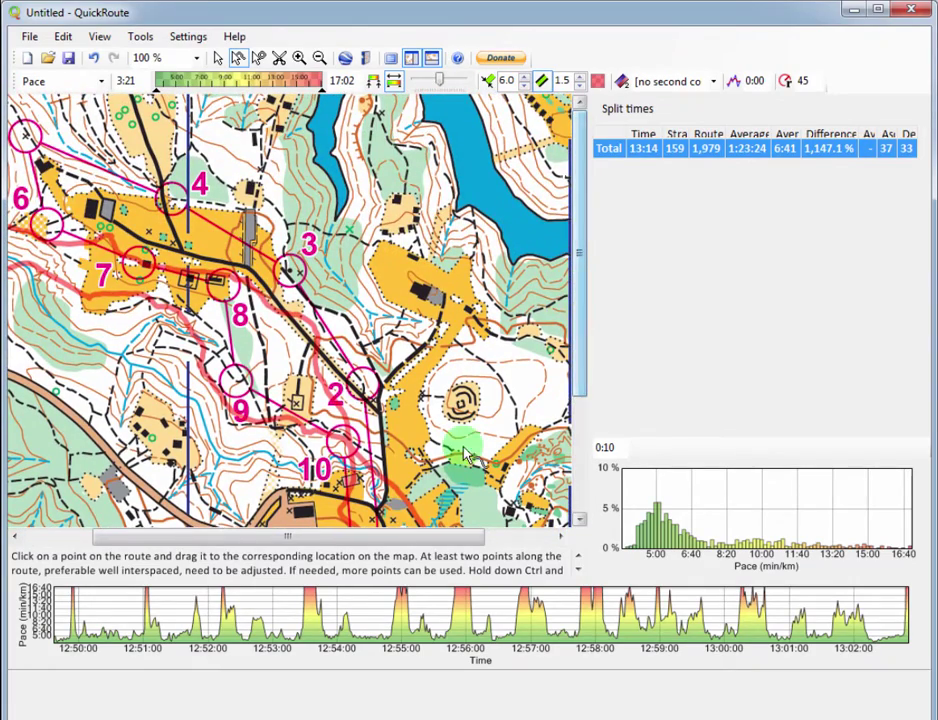
{"action": "left_click_drag", "start_coordinate": [415, 536], "coordinate": [310, 538]}
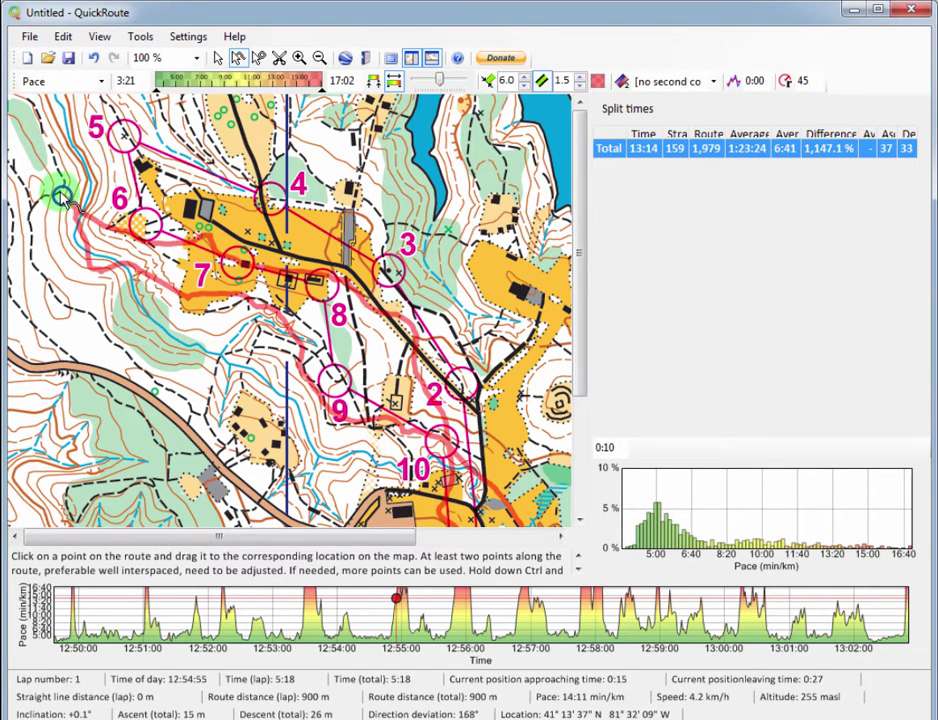
{"action": "left_click_drag", "start_coordinate": [62, 197], "coordinate": [130, 143]}
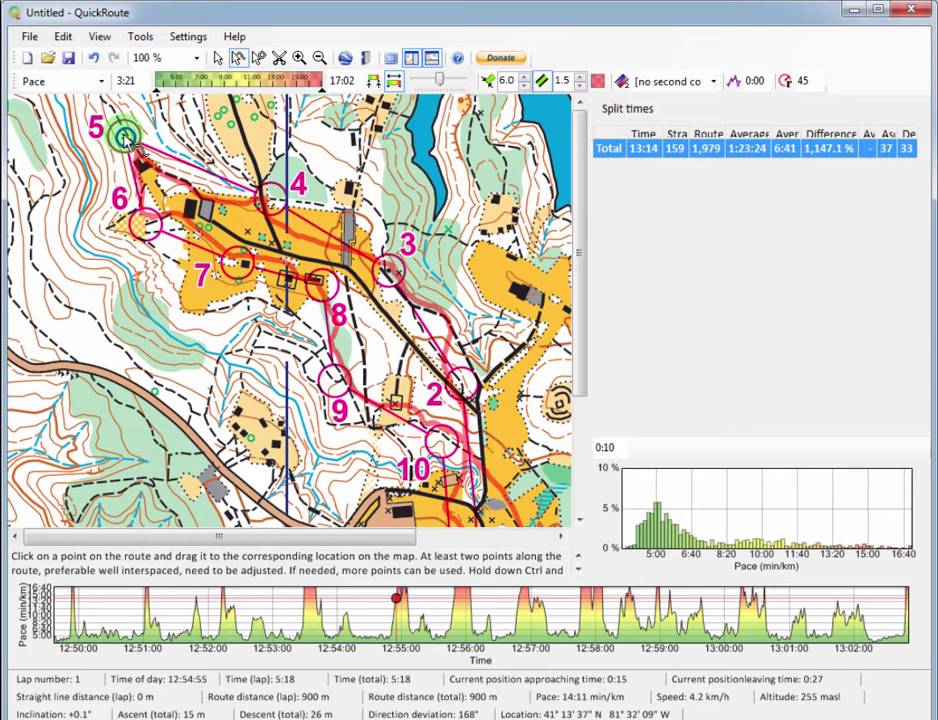
{"action": "left_click_drag", "start_coordinate": [128, 140], "coordinate": [127, 139]}
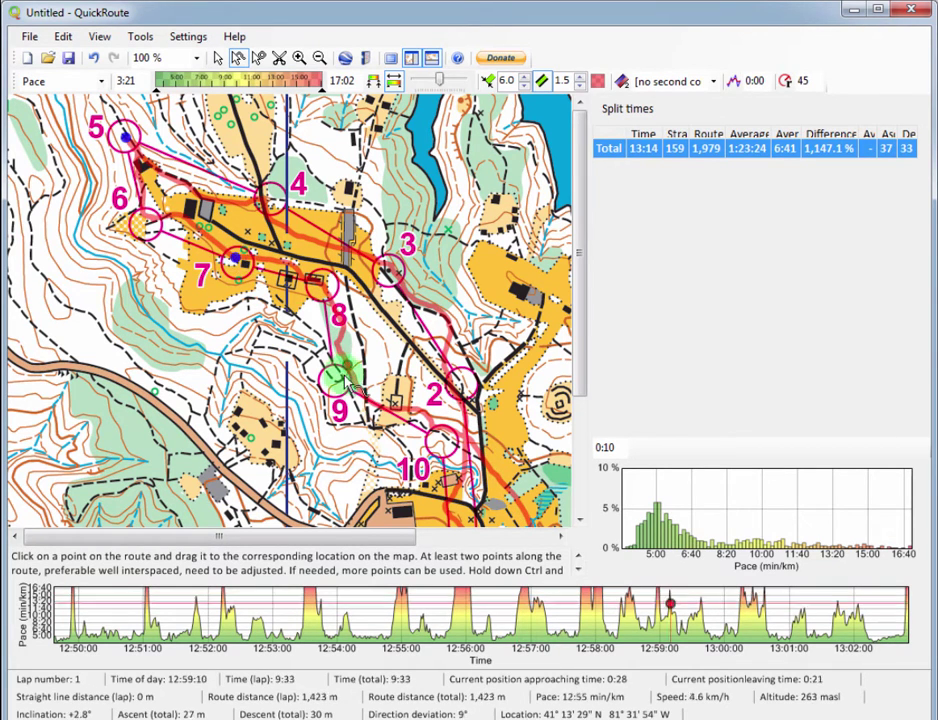
Reshape the route through controls 7 to 9 and line it up with control 10
{"action": "left_click_drag", "start_coordinate": [352, 378], "coordinate": [339, 383]}
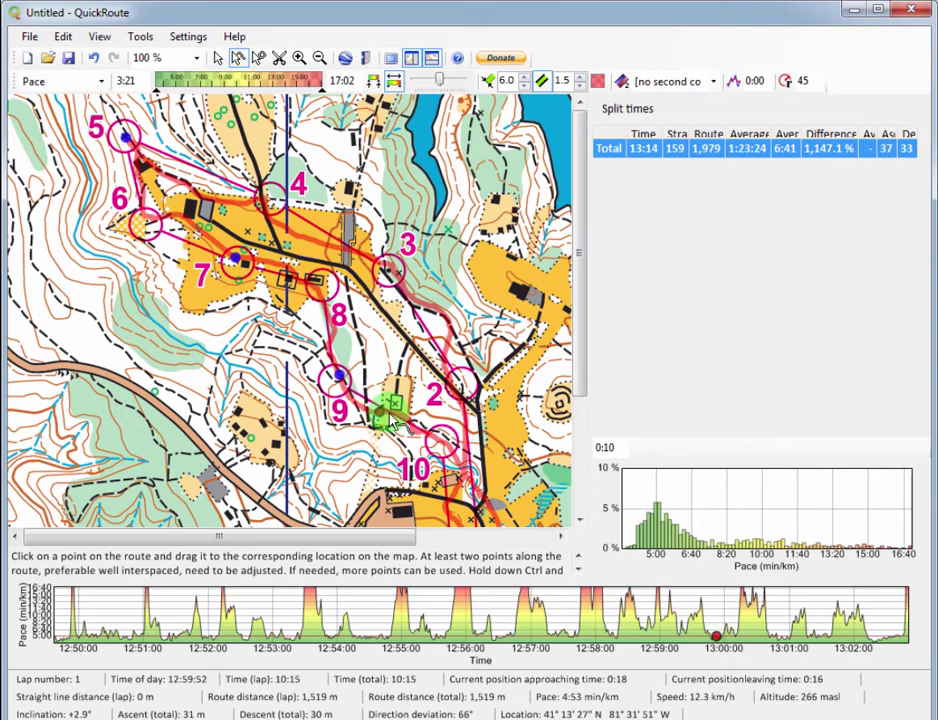
{"action": "left_click_drag", "start_coordinate": [450, 452], "coordinate": [459, 456]}
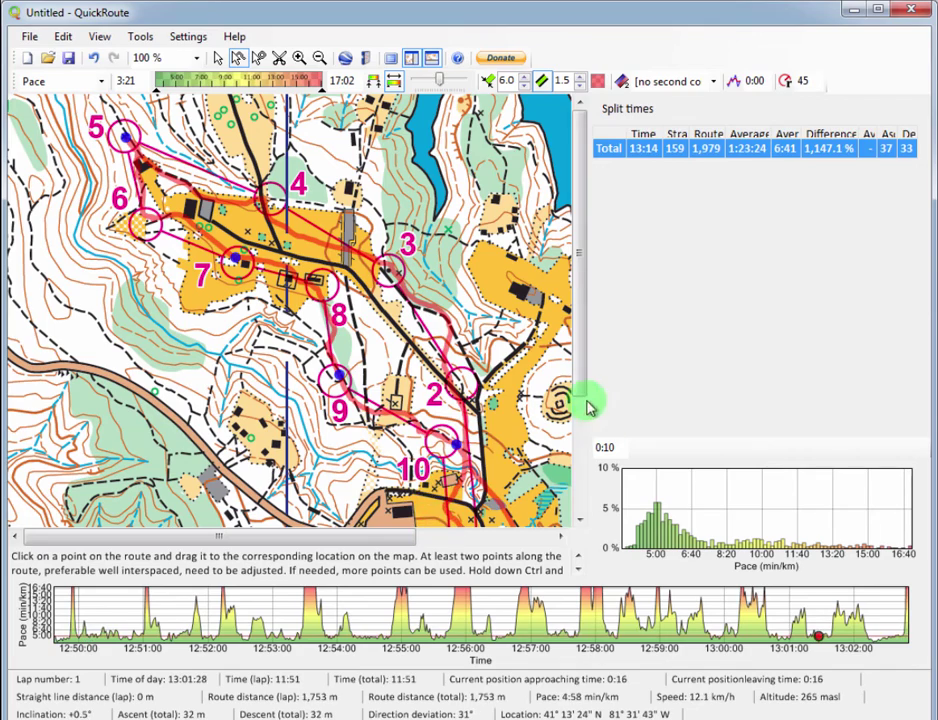
{"action": "left_click_drag", "start_coordinate": [581, 400], "coordinate": [581, 466]}
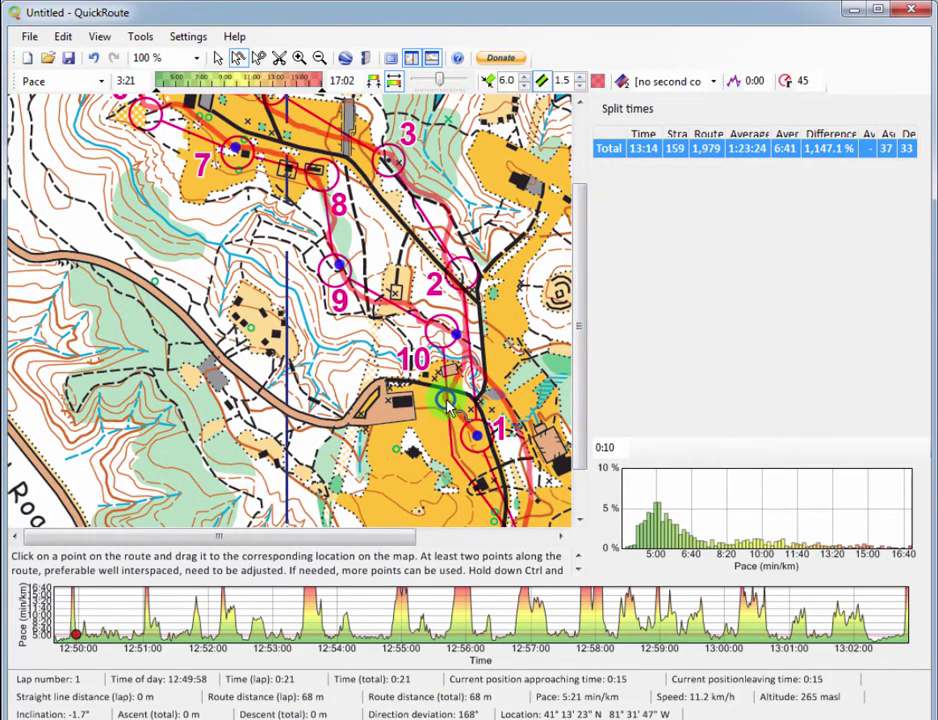
Drag route points onto controls 1, 2 and 3 so those legs match the map
{"action": "left_click_drag", "start_coordinate": [453, 412], "coordinate": [481, 413]}
{"action": "left_click_drag", "start_coordinate": [486, 270], "coordinate": [477, 292]}
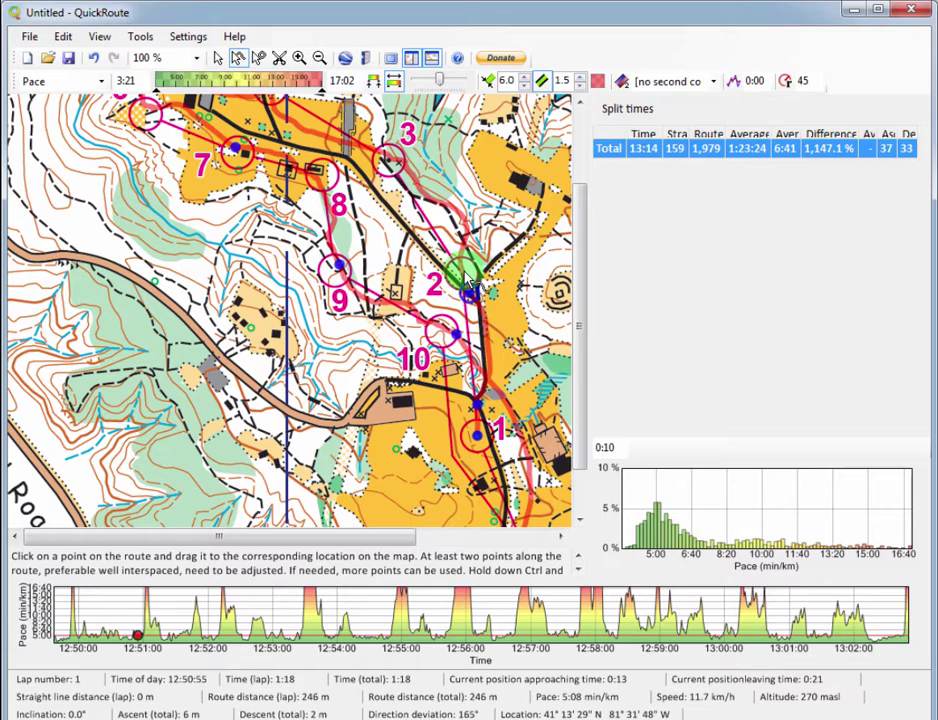
{"action": "left_click_drag", "start_coordinate": [425, 197], "coordinate": [413, 200]}
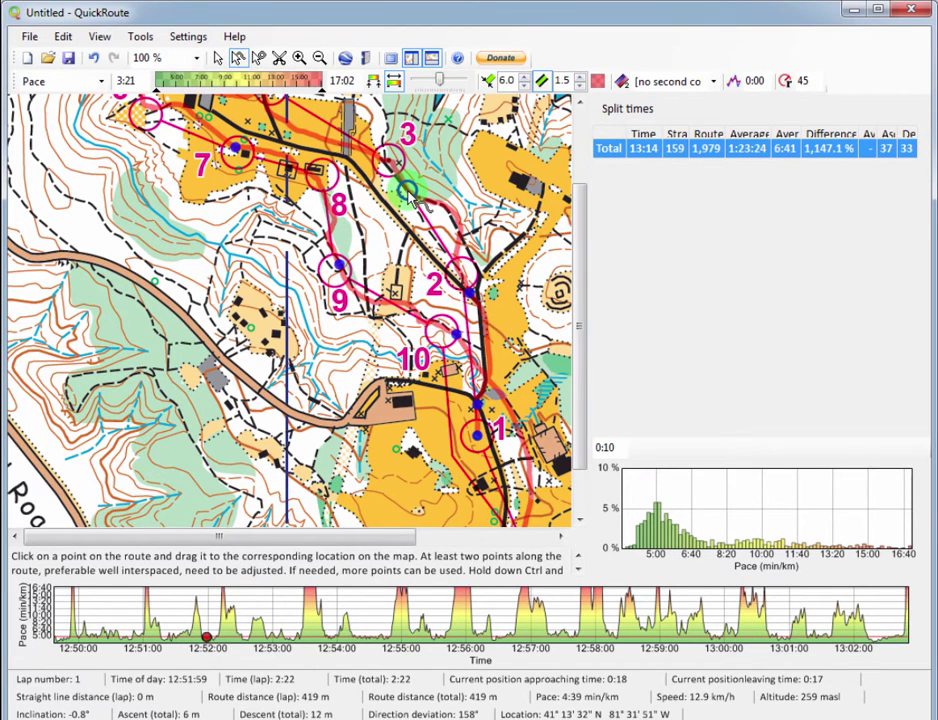
{"action": "left_click_drag", "start_coordinate": [422, 204], "coordinate": [422, 204]}
{"action": "left_click_drag", "start_coordinate": [582, 310], "coordinate": [578, 274]}
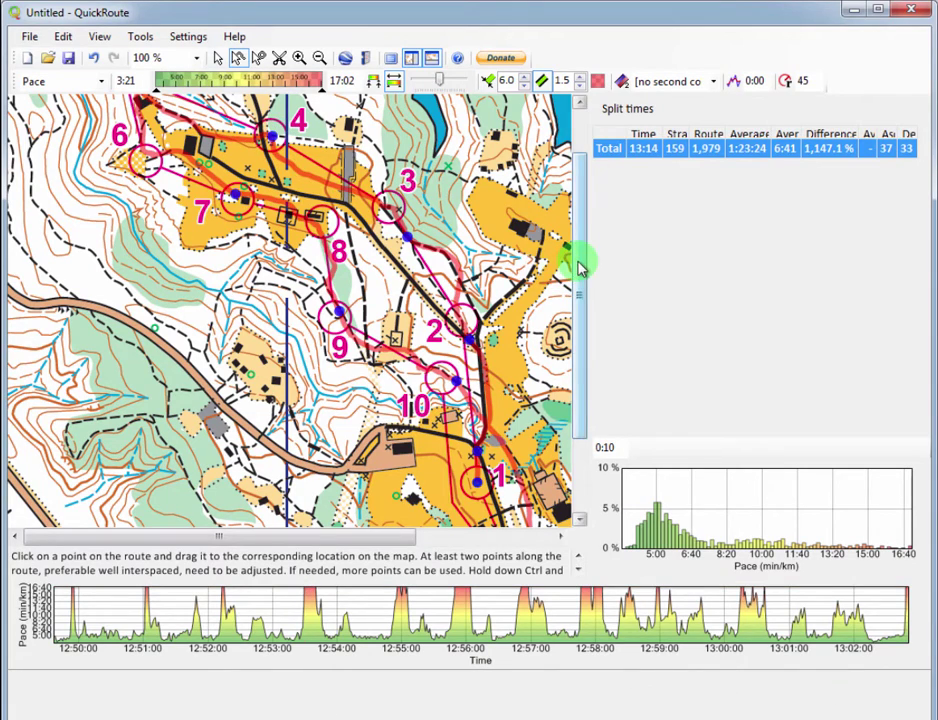
{"action": "left_click_drag", "start_coordinate": [582, 264], "coordinate": [578, 364]}
{"action": "mouse_move", "coordinate": [527, 500]}
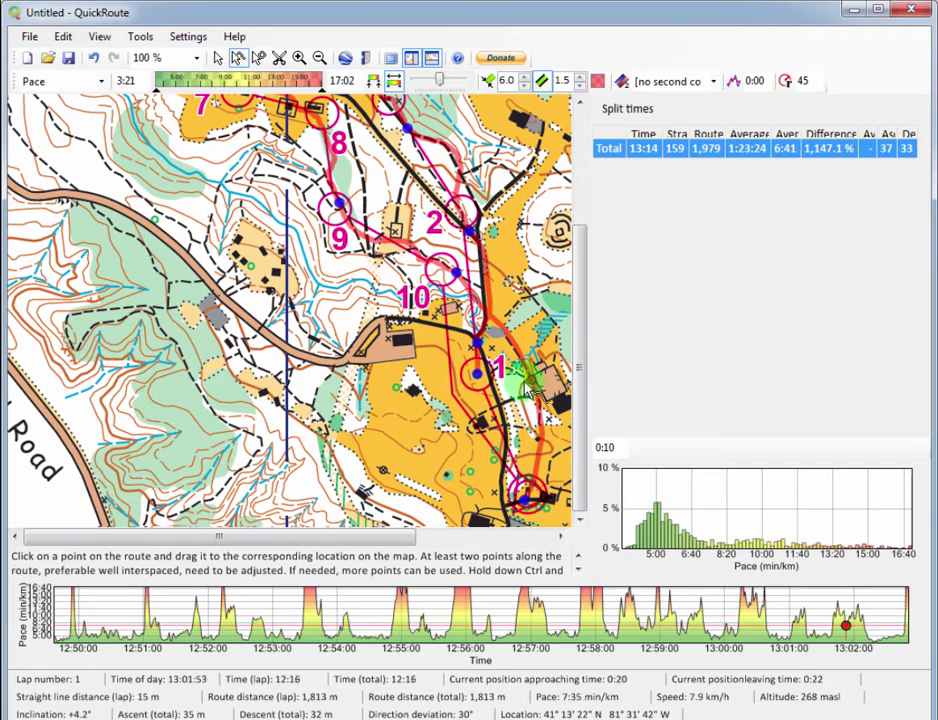
Switch to the Pointer tool and set route width 7.0 with border width 2.5
{"action": "left_click", "coordinate": [220, 62]}
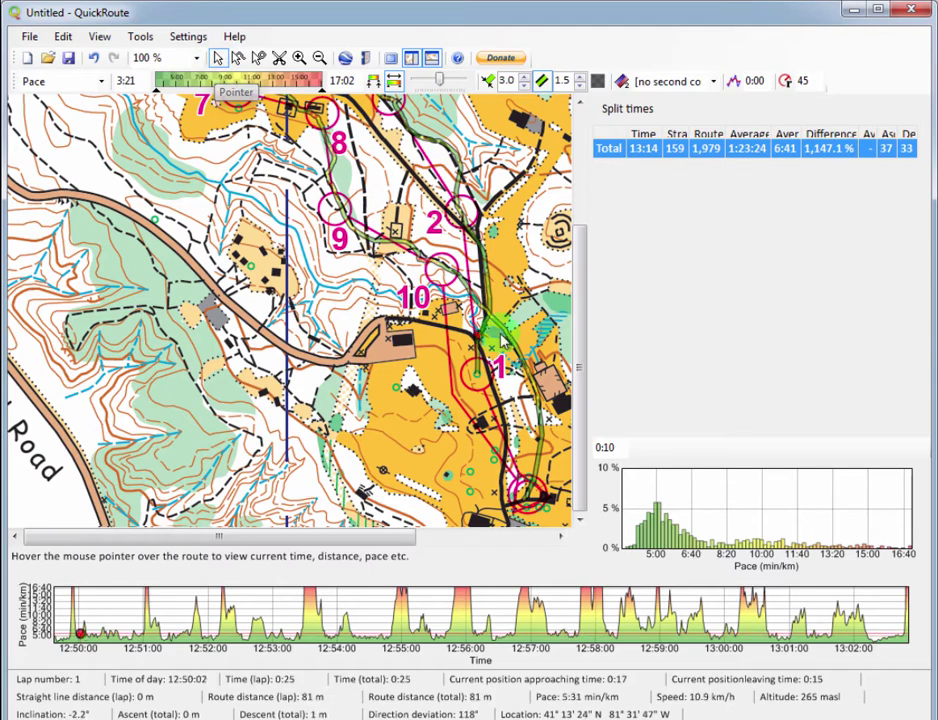
{"action": "left_click_drag", "start_coordinate": [582, 368], "coordinate": [588, 305]}
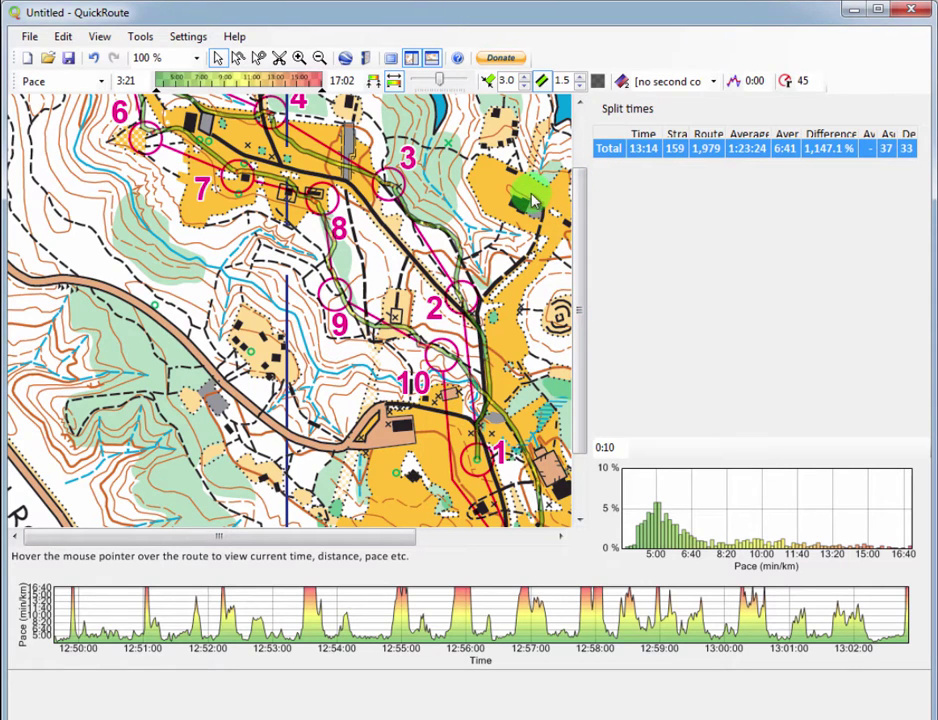
{"action": "left_click", "coordinate": [526, 78]}
{"action": "left_click", "coordinate": [526, 78]}
{"action": "left_click", "coordinate": [526, 78]}
{"action": "left_click", "coordinate": [526, 78]}
{"action": "left_click", "coordinate": [581, 77]}
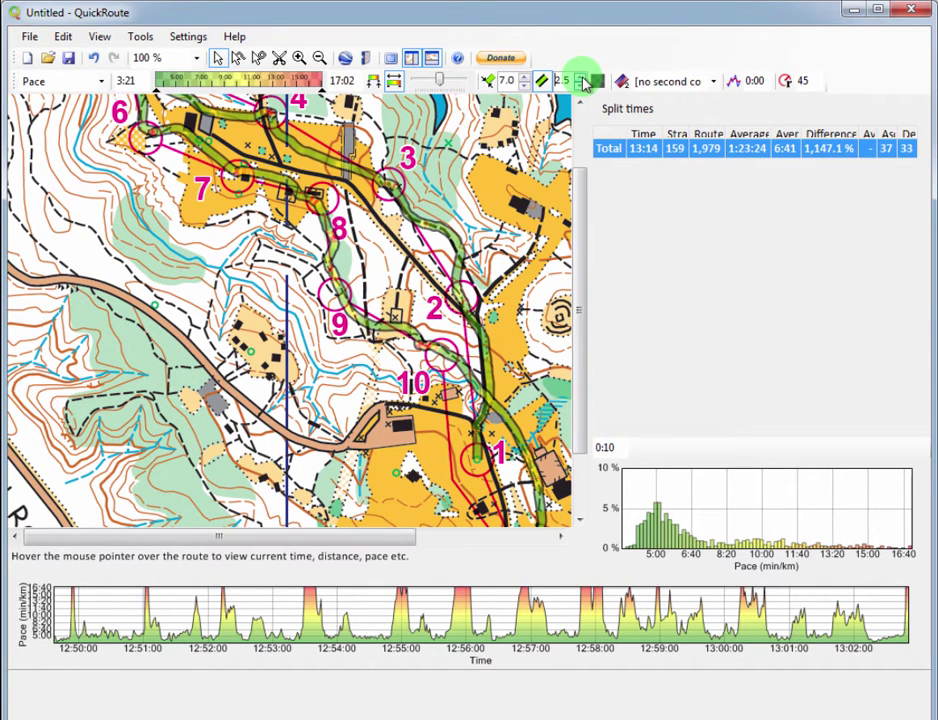
{"action": "mouse_move", "coordinate": [580, 140]}
{"action": "left_mouse_down"}
{"action": "mouse_move", "coordinate": [584, 270]}
{"action": "mouse_move", "coordinate": [582, 126]}
{"action": "left_mouse_up"}
{"action": "mouse_move", "coordinate": [260, 180]}
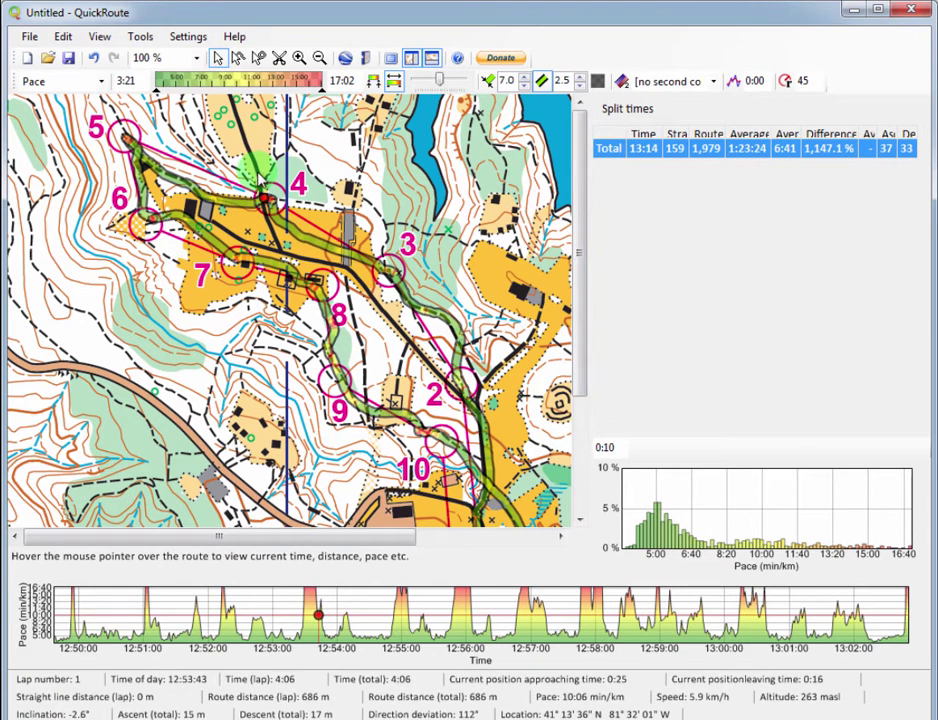
Save the document as 'Manatoc Test File.qrt' in the Manatoc Short XC 2016 folder
{"action": "left_click", "coordinate": [69, 61]}
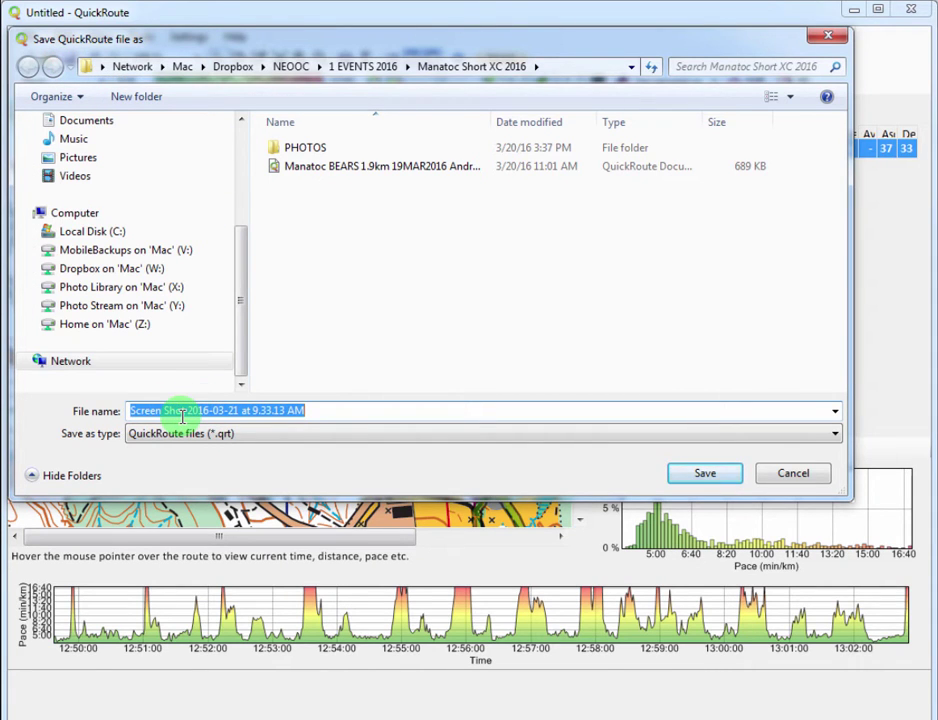
{"action": "type", "text": "Manatoc Test File"}
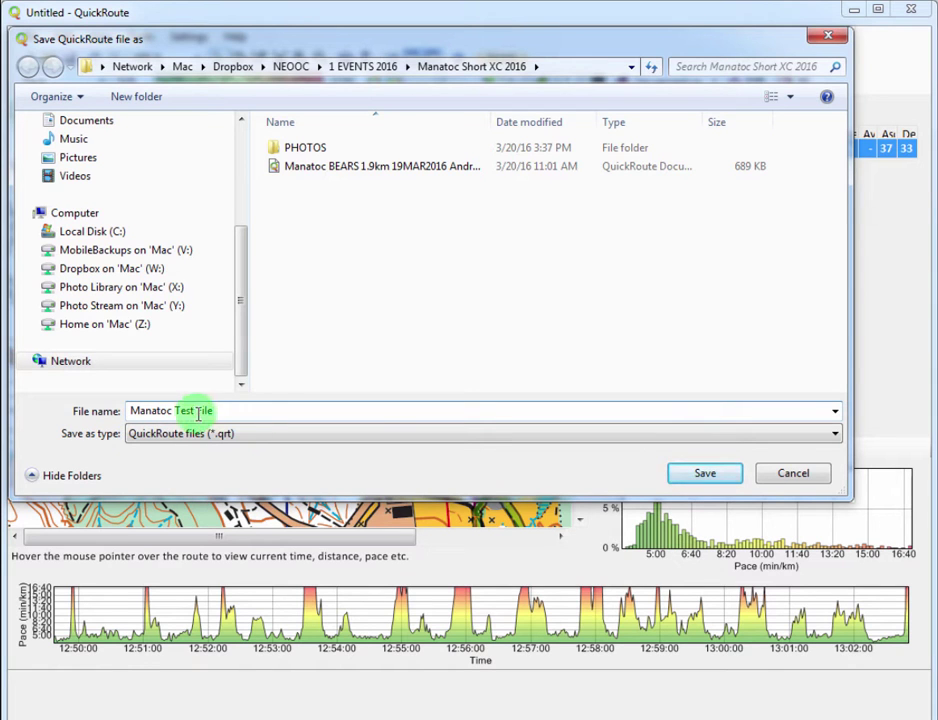
{"action": "left_click", "coordinate": [705, 478]}
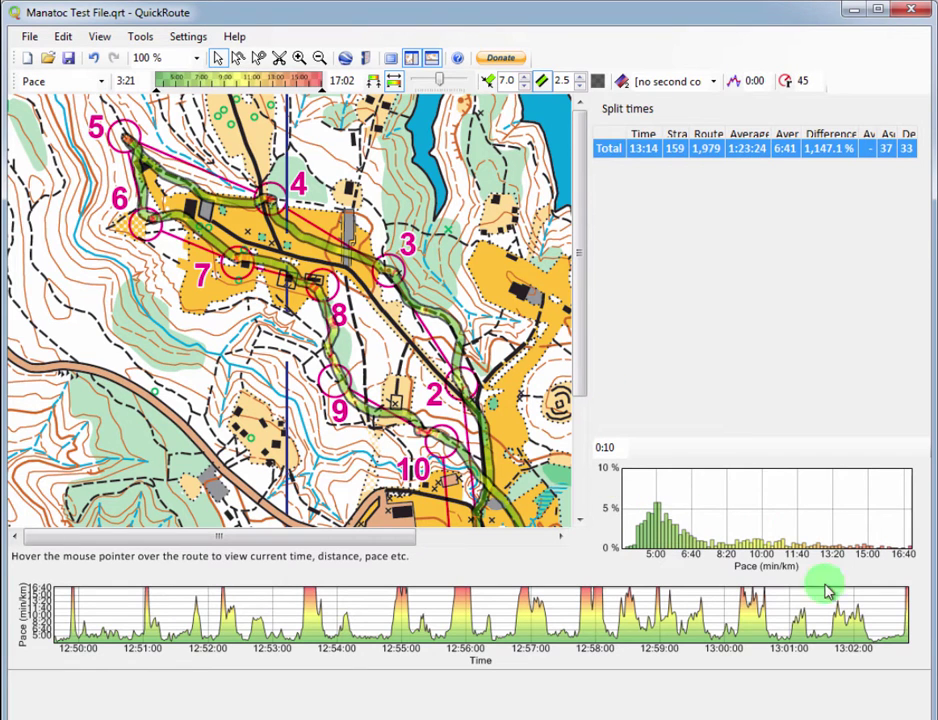
Export the map with its route as PNG image 'Manatoc Test File.png' at 100% size
{"action": "mouse_move", "coordinate": [680, 618]}
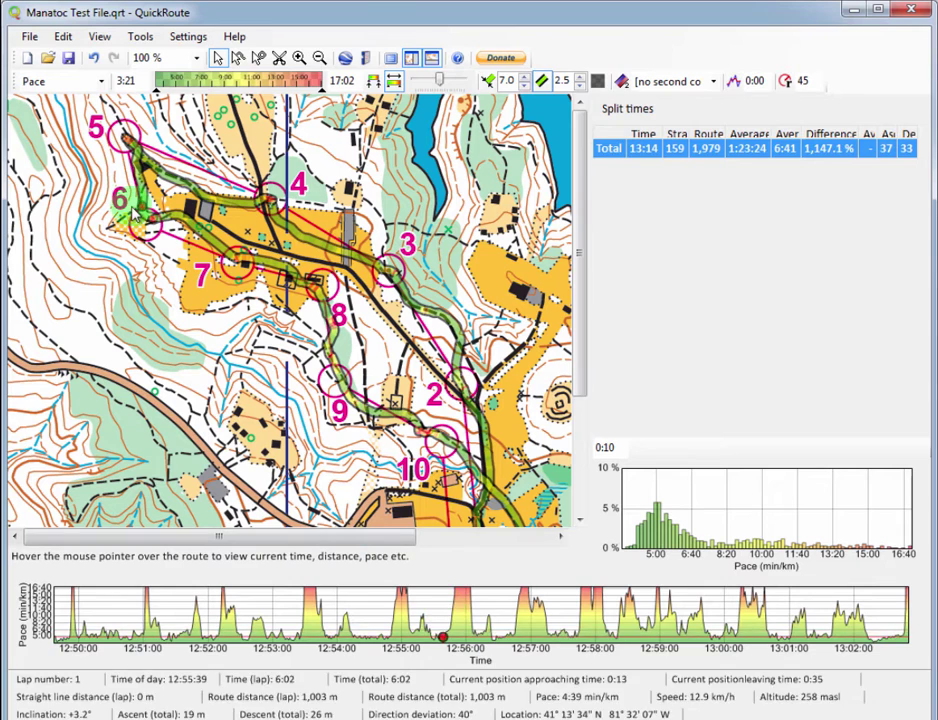
{"action": "left_click", "coordinate": [28, 37]}
{"action": "mouse_move", "coordinate": [98, 134]}
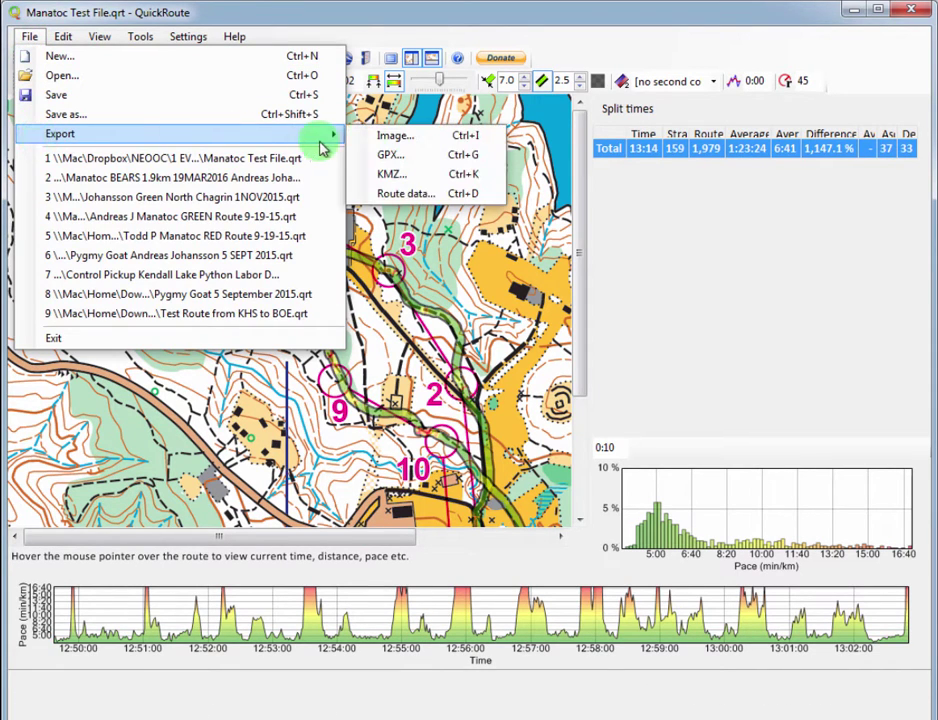
{"action": "left_click", "coordinate": [415, 143]}
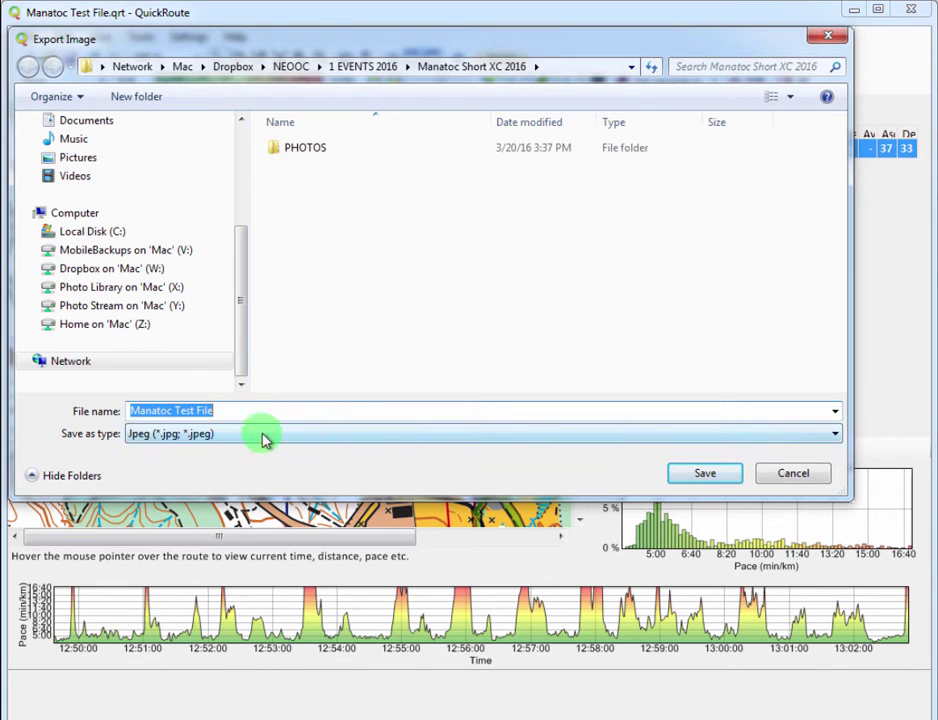
{"action": "left_click", "coordinate": [245, 441]}
{"action": "left_click", "coordinate": [243, 467]}
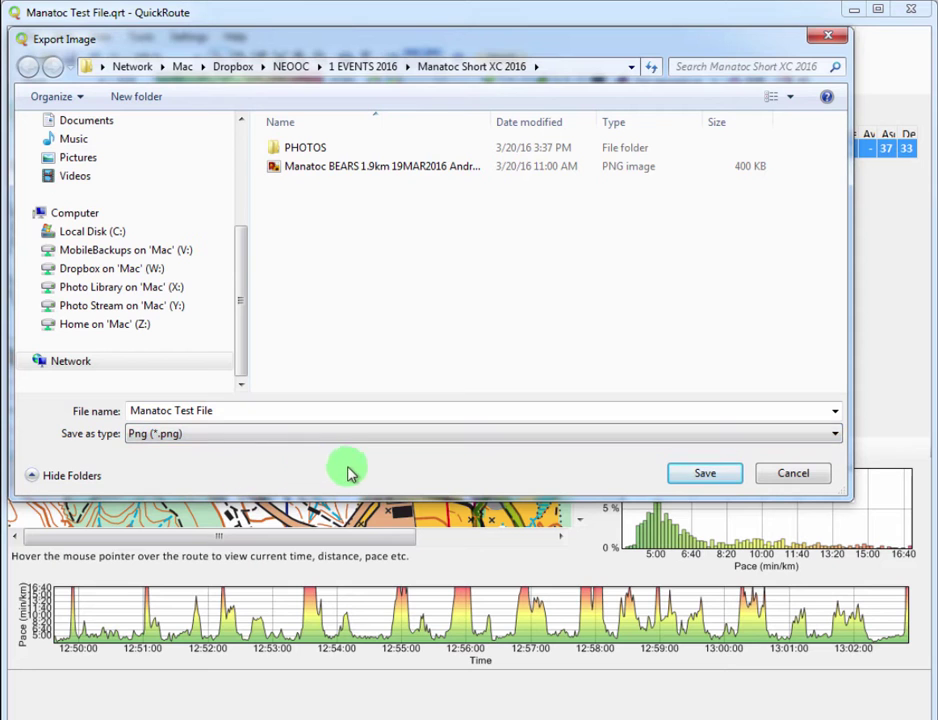
{"action": "left_click", "coordinate": [718, 484]}
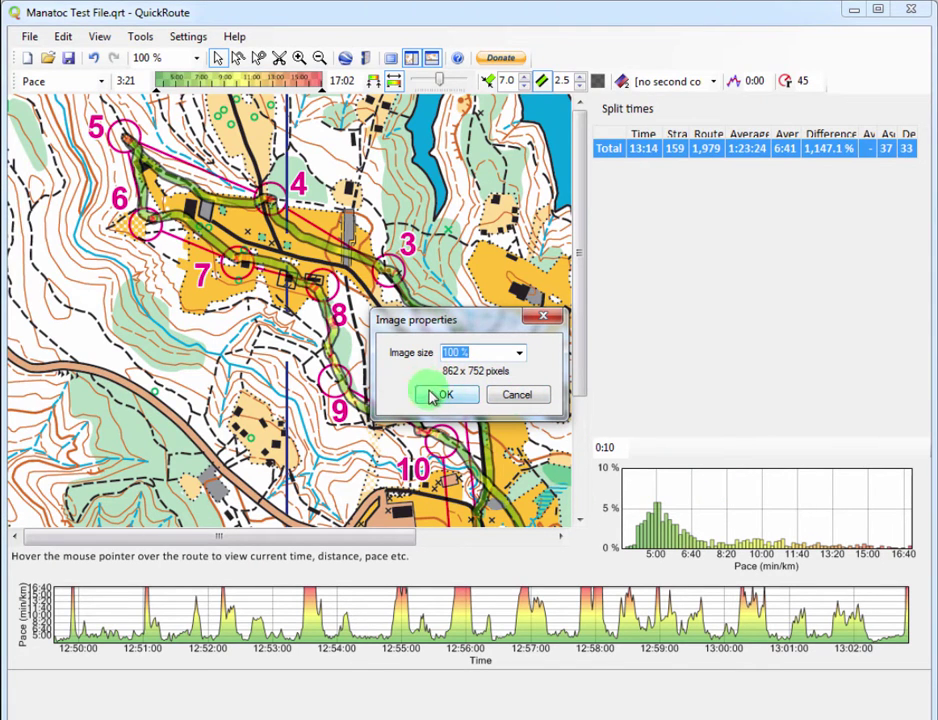
{"action": "left_click", "coordinate": [446, 396]}
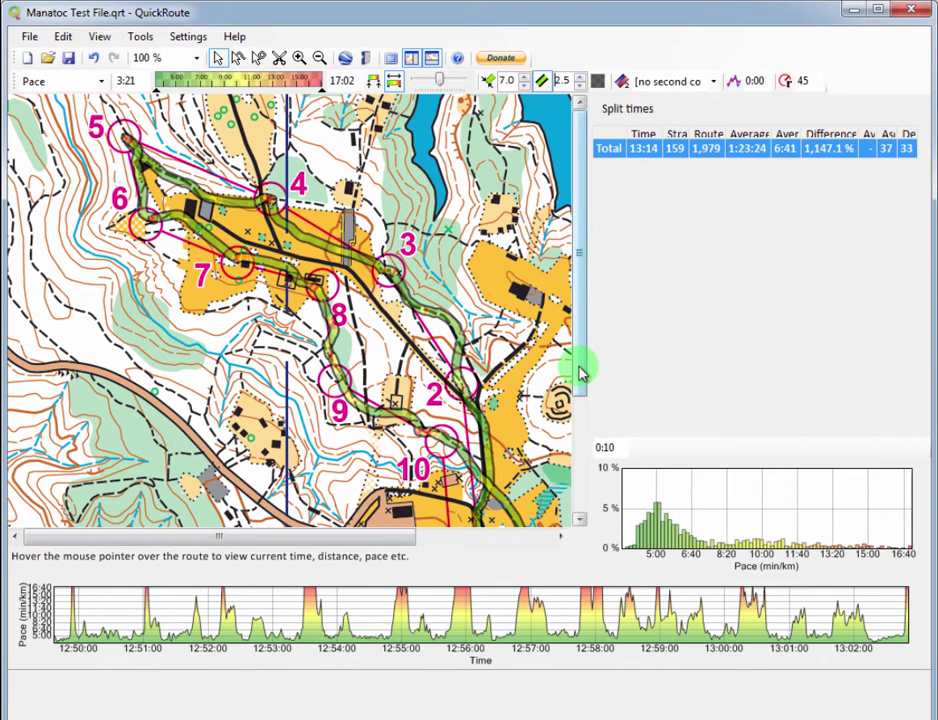
{"action": "left_click_drag", "start_coordinate": [581, 373], "coordinate": [589, 348]}
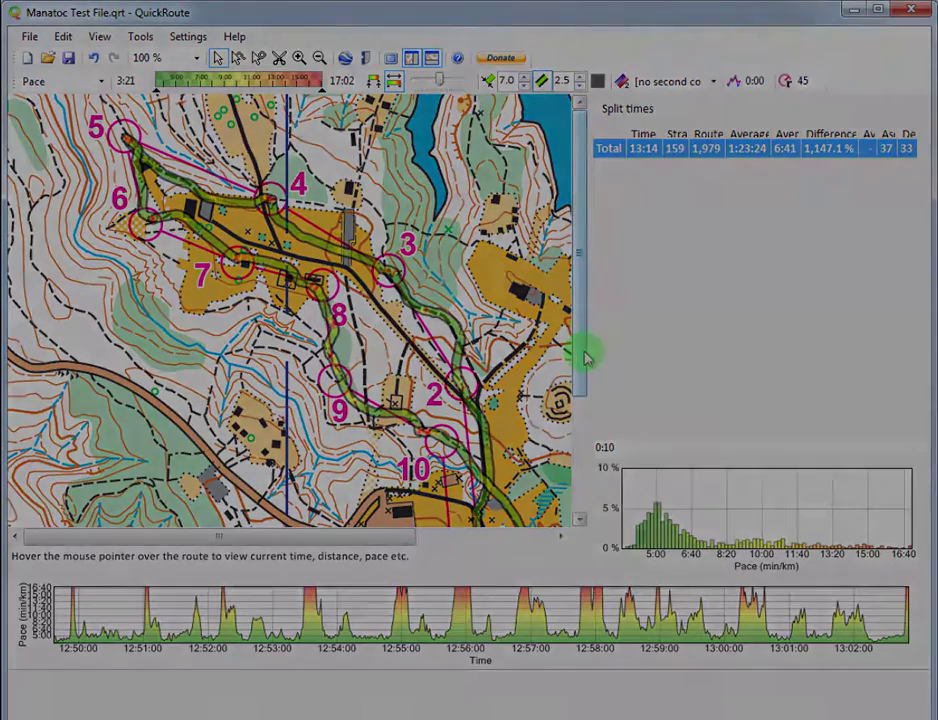